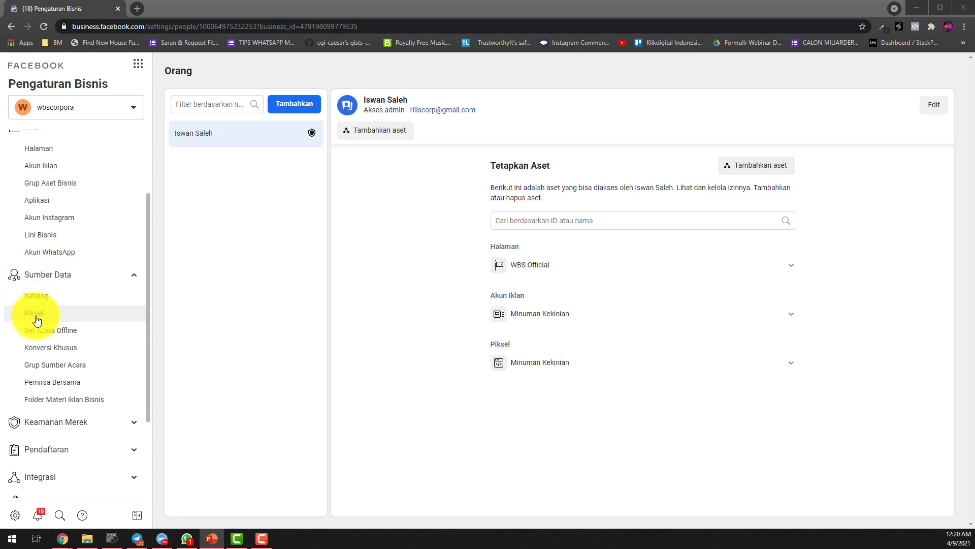
- Open the Minuman Kekinian pixel from the business's Piksel data sources in Events Manager and collapse the web events change notice
{"action": "right_click", "coordinate": [37, 320]}
{"action": "left_click", "coordinate": [198, 279]}
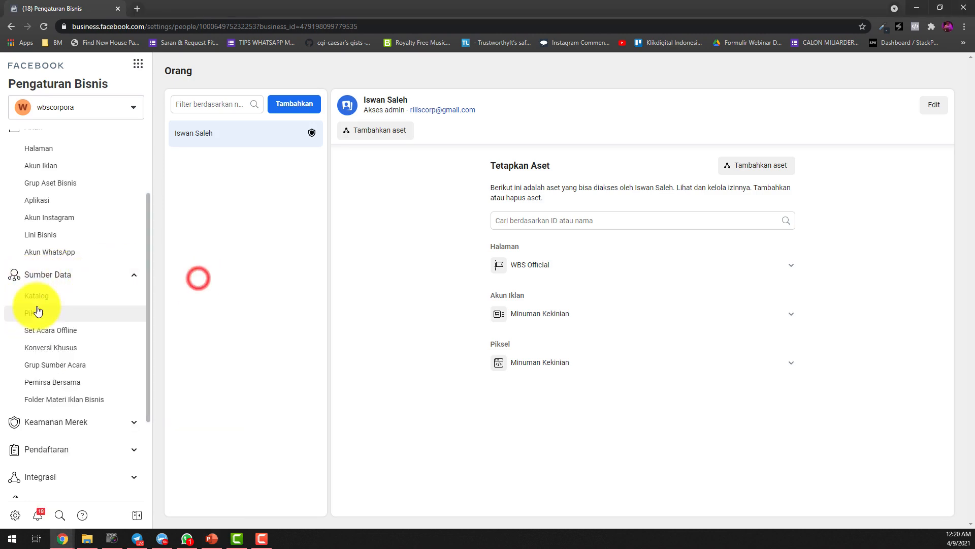
{"action": "left_click", "coordinate": [34, 312]}
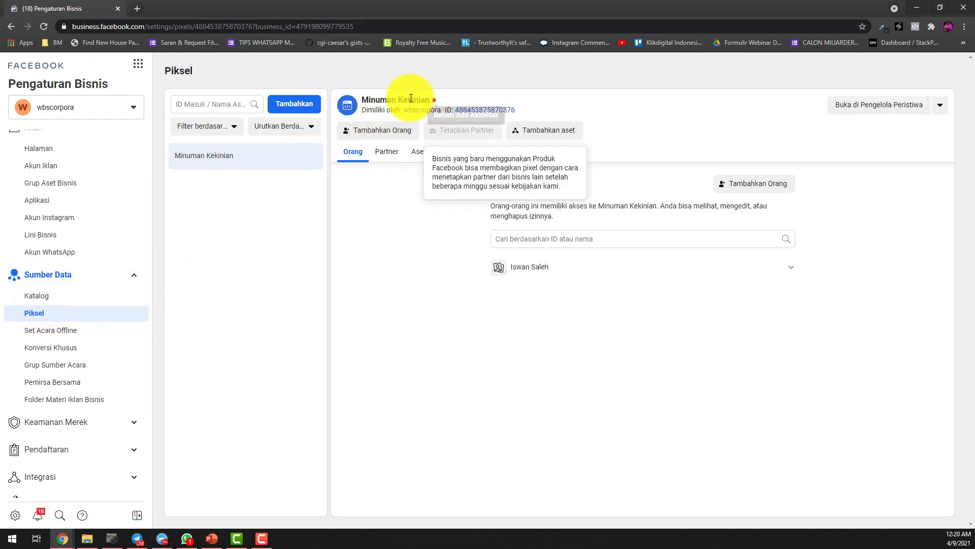
{"action": "mouse_move", "coordinate": [431, 104]}
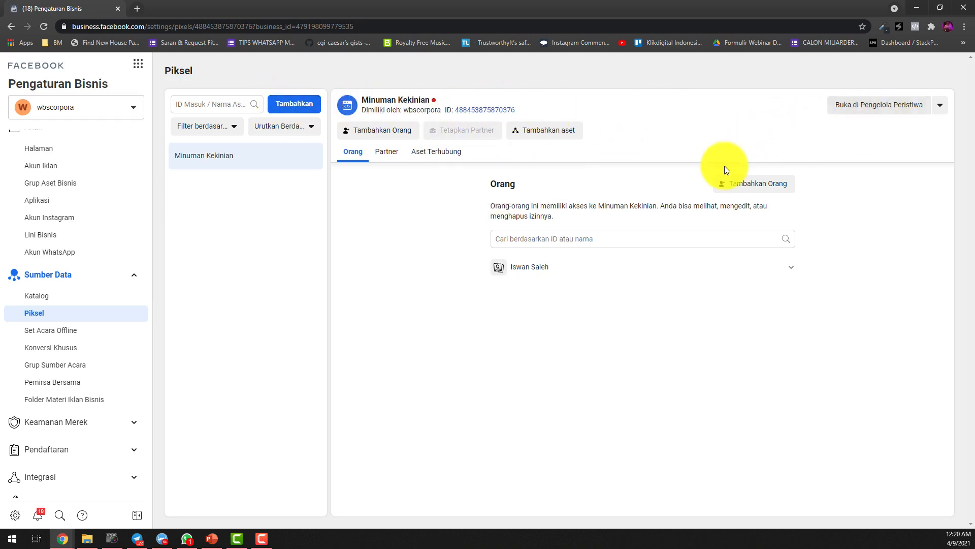
{"action": "left_click", "coordinate": [870, 107]}
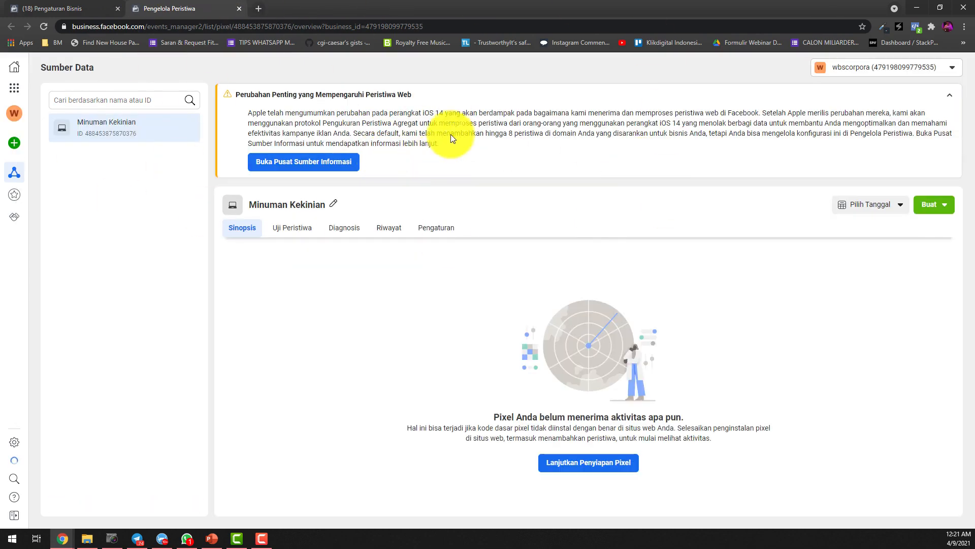
{"action": "left_click", "coordinate": [943, 96]}
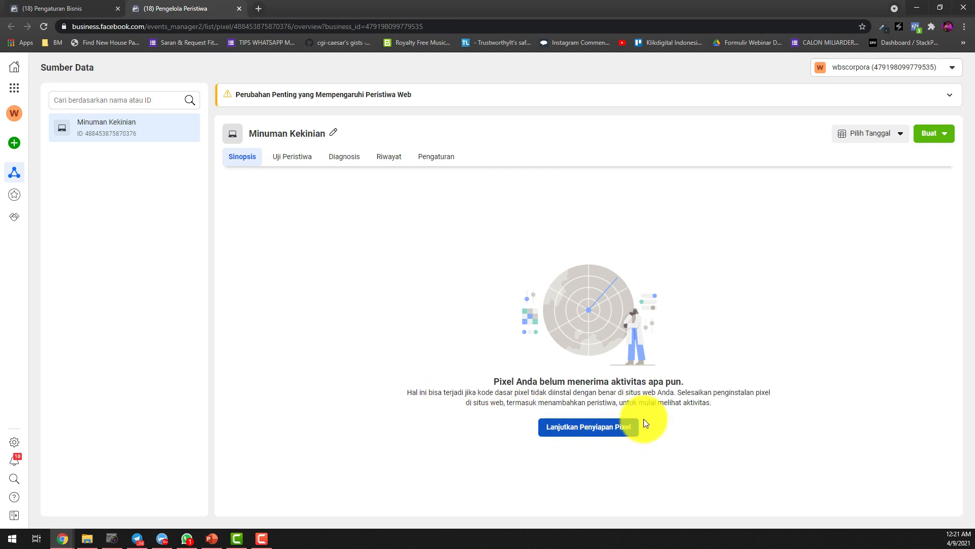
- Continue the pixel setup with Facebook Pixel as connection method and manual code installation, and copy the base code
{"action": "left_click", "coordinate": [565, 425]}
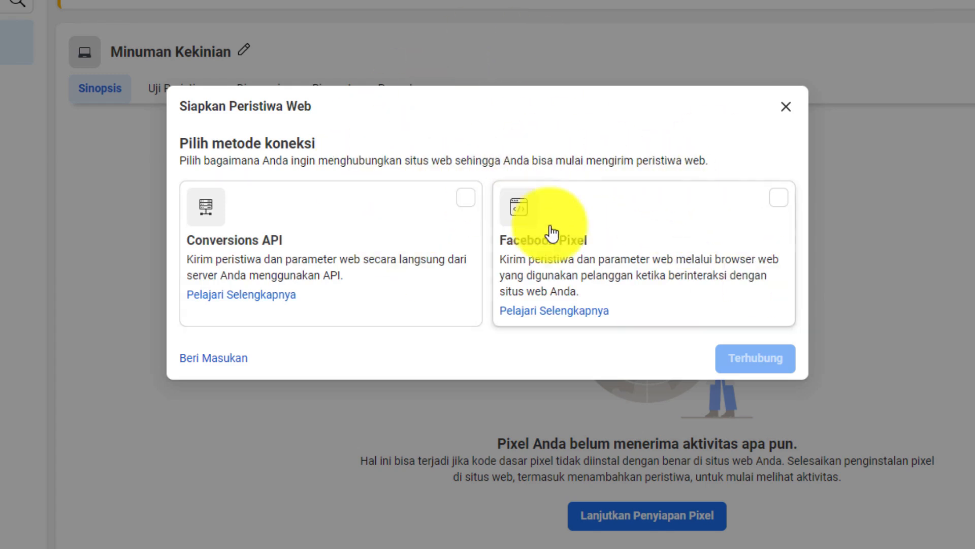
{"action": "left_click", "coordinate": [768, 211]}
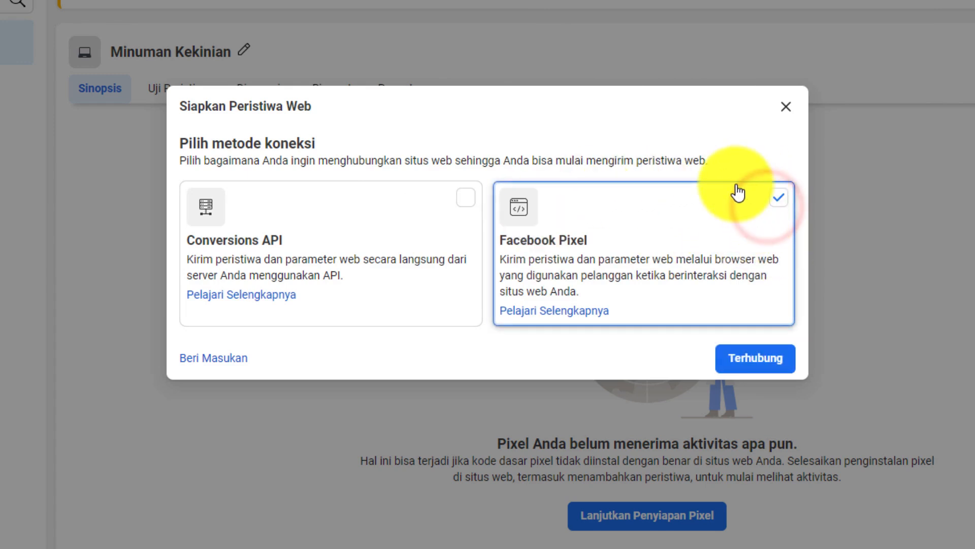
{"action": "left_click", "coordinate": [743, 359]}
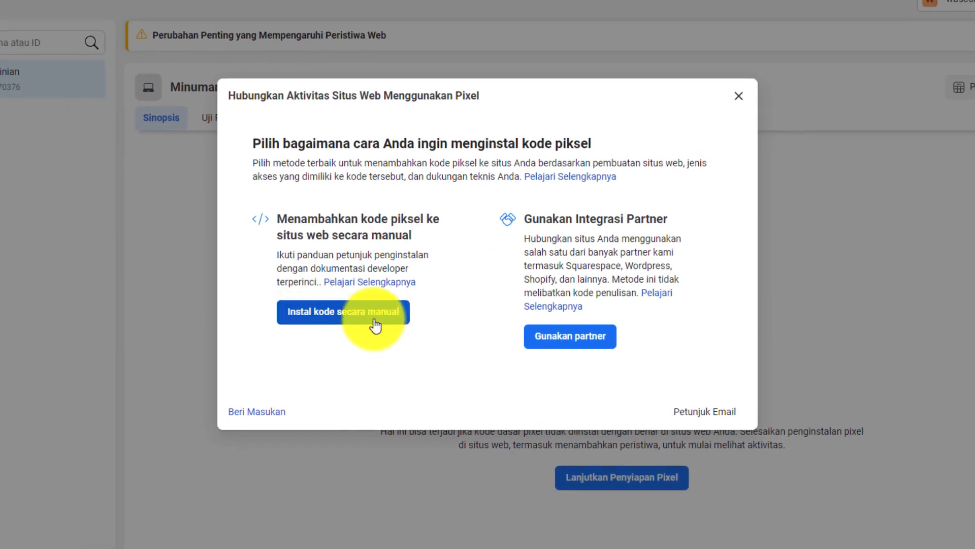
{"action": "left_click", "coordinate": [375, 325]}
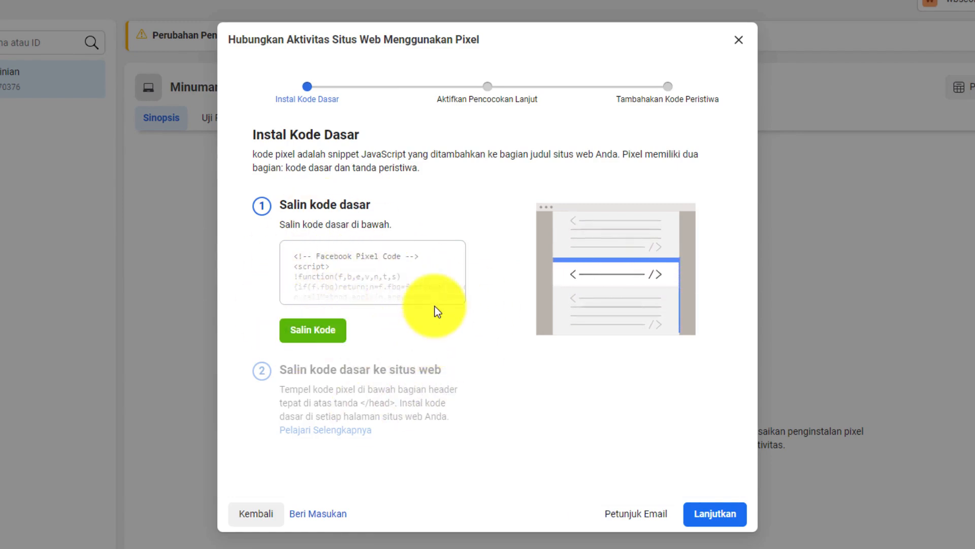
{"action": "left_click", "coordinate": [390, 270]}
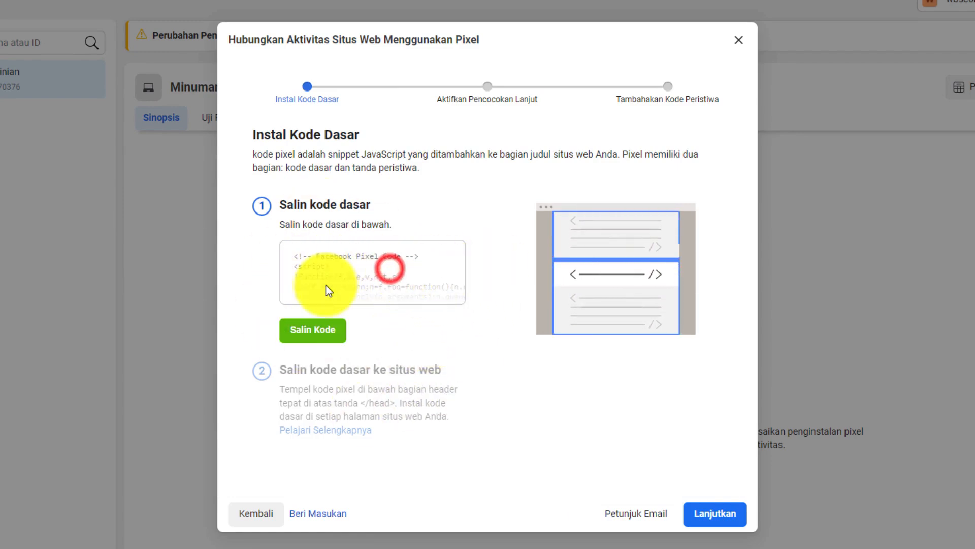
{"action": "left_click", "coordinate": [316, 333]}
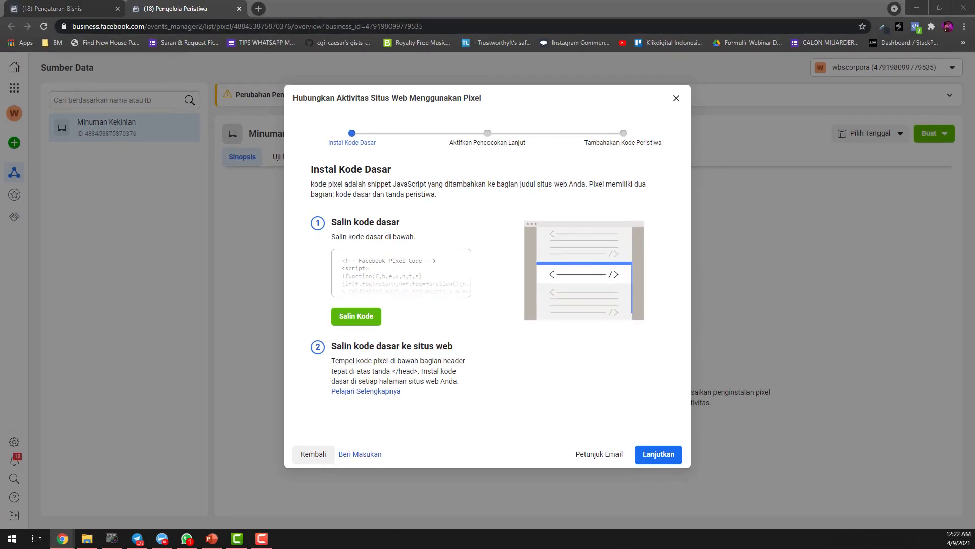
{"action": "key", "text": "super+d"}
{"action": "key", "text": "super+d"}
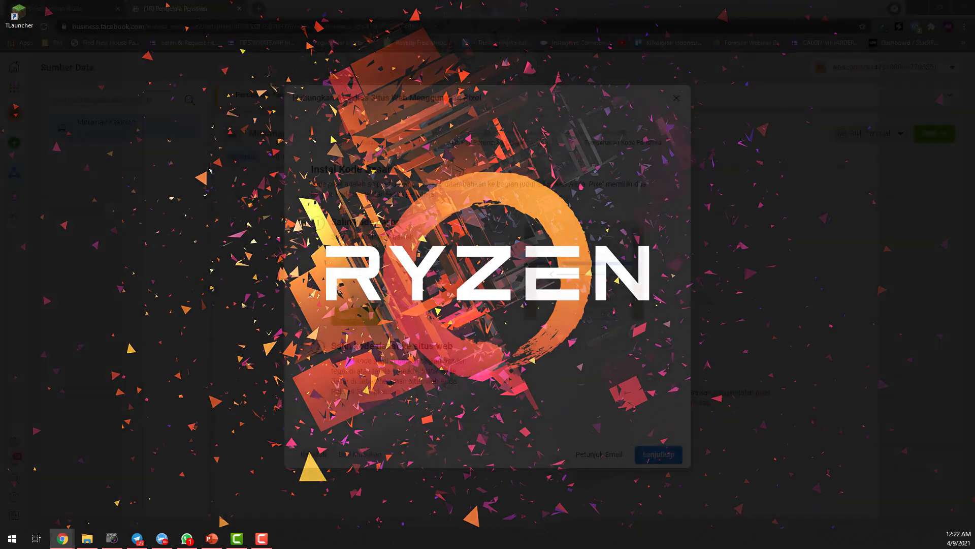
{"action": "key", "text": "super+d"}
{"action": "key", "text": "super+d"}
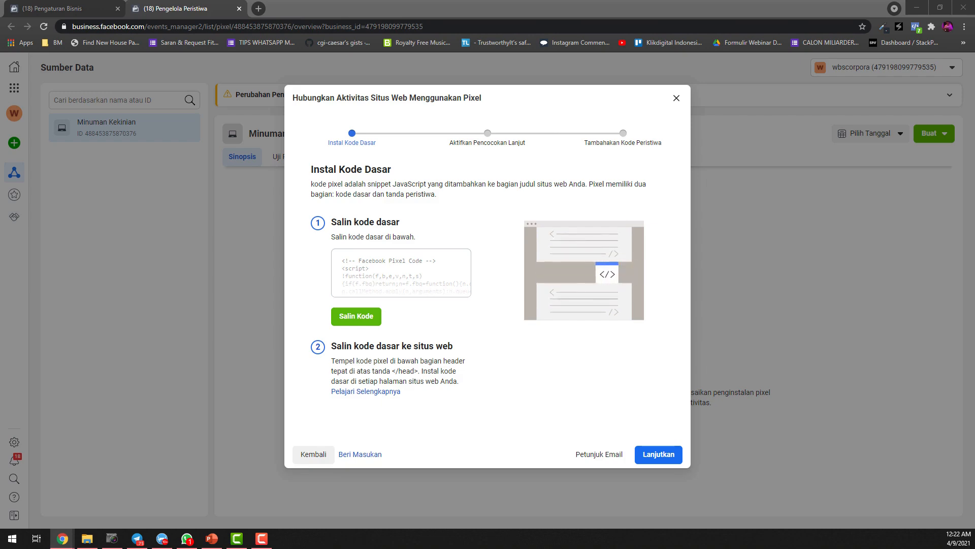
- Switch to the My Blog WordPress dashboard and open the Twenty Twenty theme's header.php in the Theme Editor
{"action": "left_click_drag", "start_coordinate": [974, 69], "coordinate": [376, 15]}
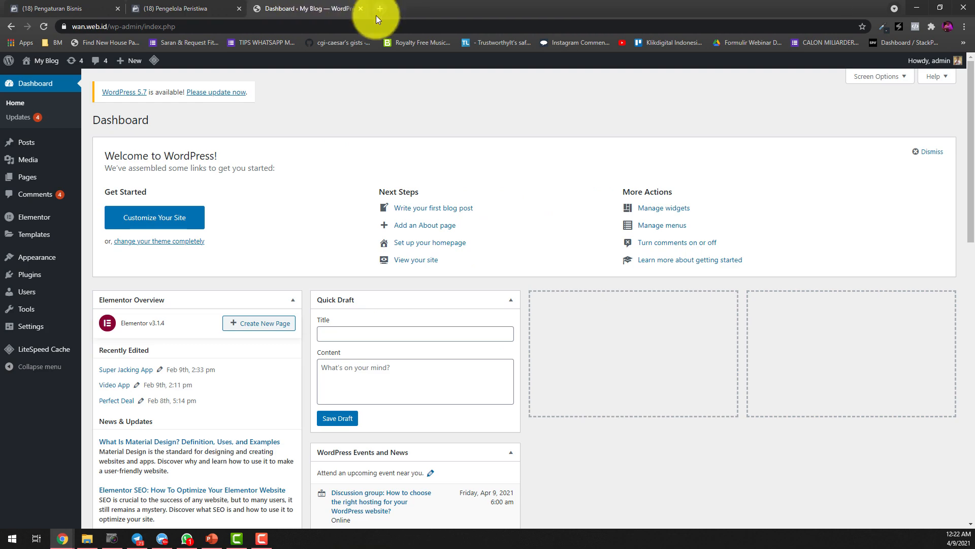
{"action": "left_click", "coordinate": [202, 4]}
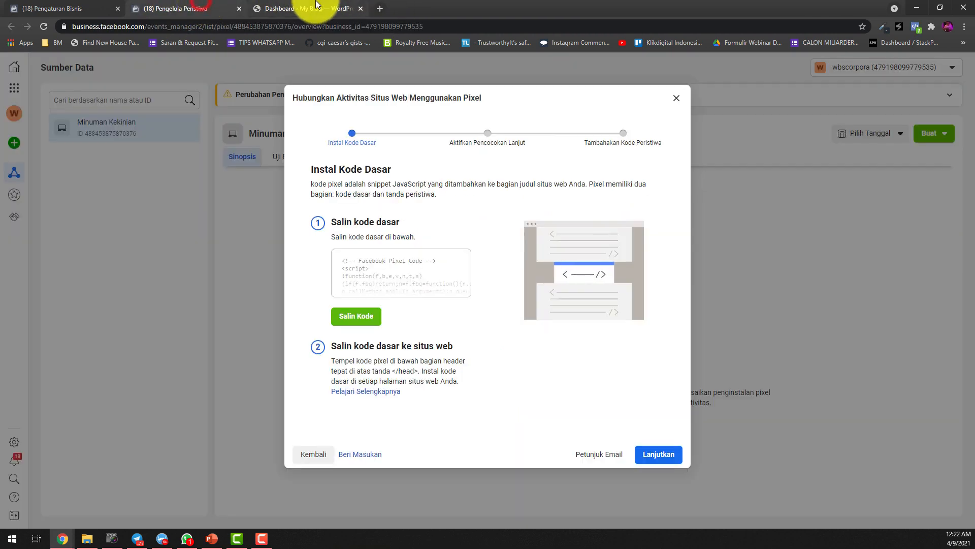
{"action": "left_click", "coordinate": [310, 5]}
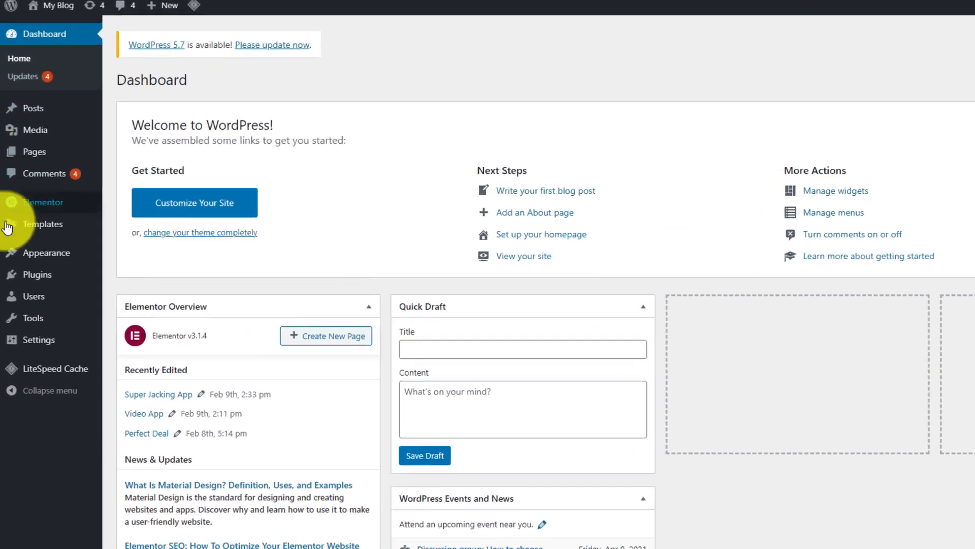
{"action": "mouse_move", "coordinate": [28, 260]}
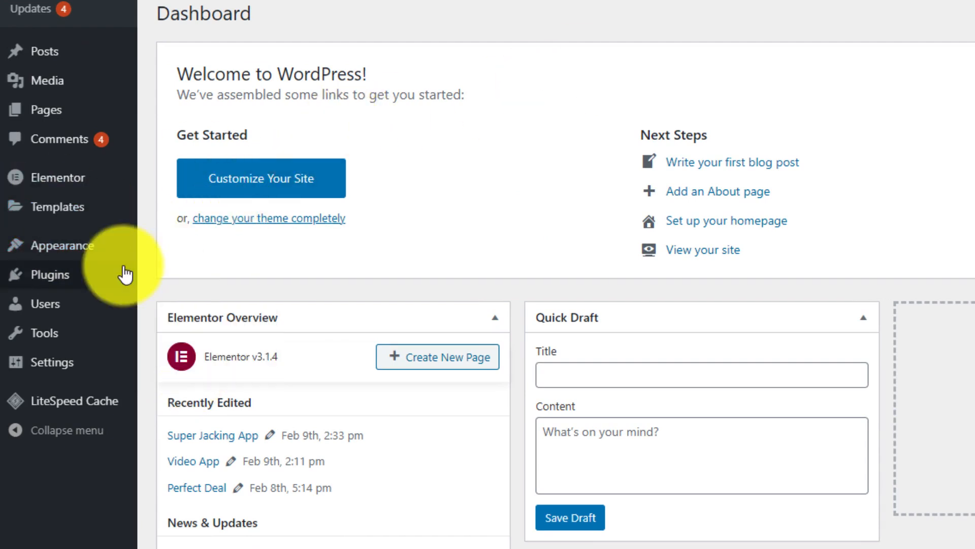
{"action": "mouse_move", "coordinate": [83, 259]}
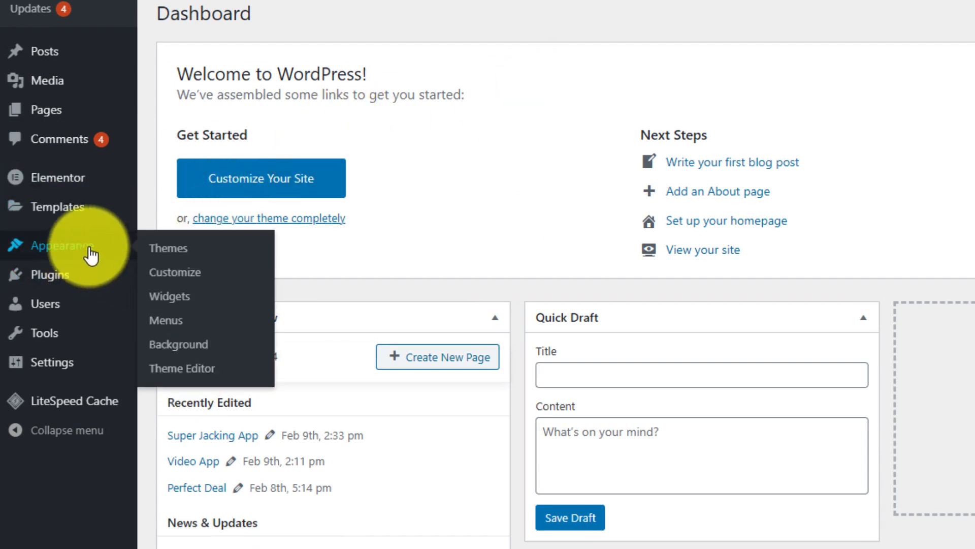
{"action": "left_click", "coordinate": [185, 373]}
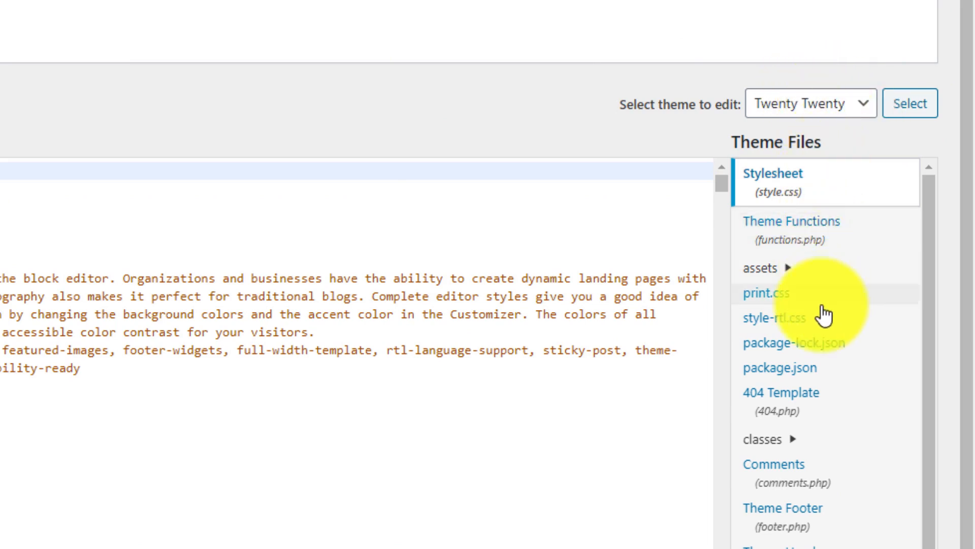
{"action": "scroll", "coordinate": [820, 402], "scroll_direction": "down", "scroll_amount": 1}
{"action": "scroll", "coordinate": [820, 403], "scroll_direction": "down", "scroll_amount": 5}
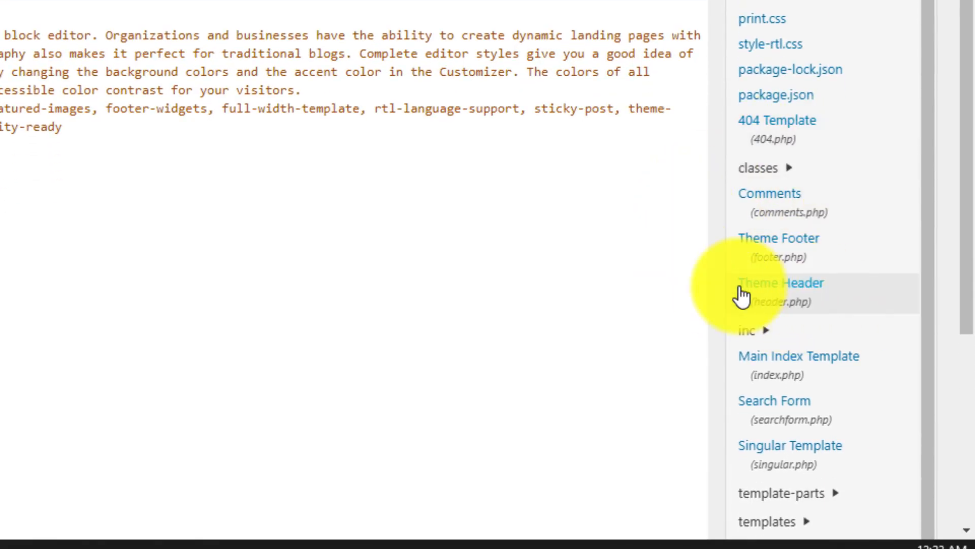
{"action": "left_click", "coordinate": [789, 303]}
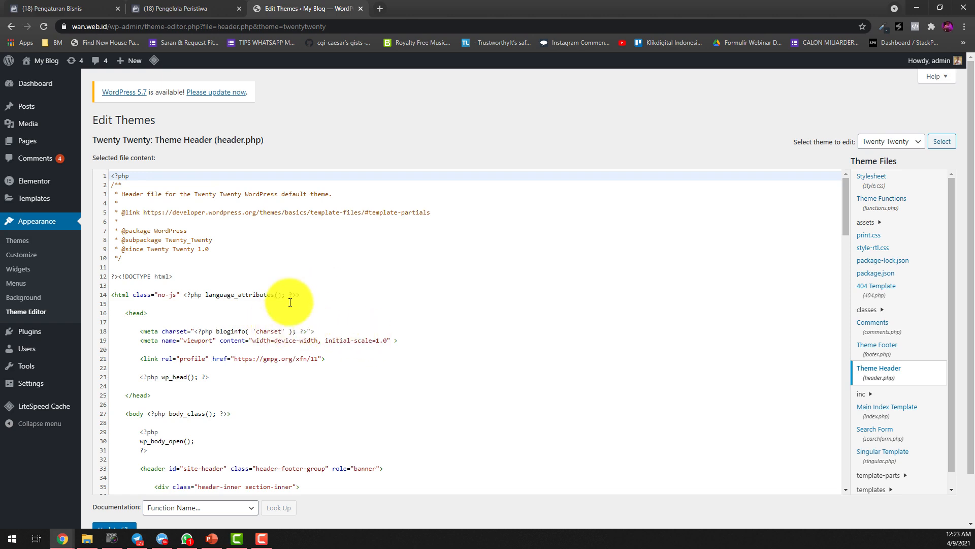
- Examine the code between the opening and closing head tags in header.php to locate where the pixel code belongs
{"action": "scroll", "coordinate": [279, 349], "scroll_direction": "down", "scroll_amount": 1}
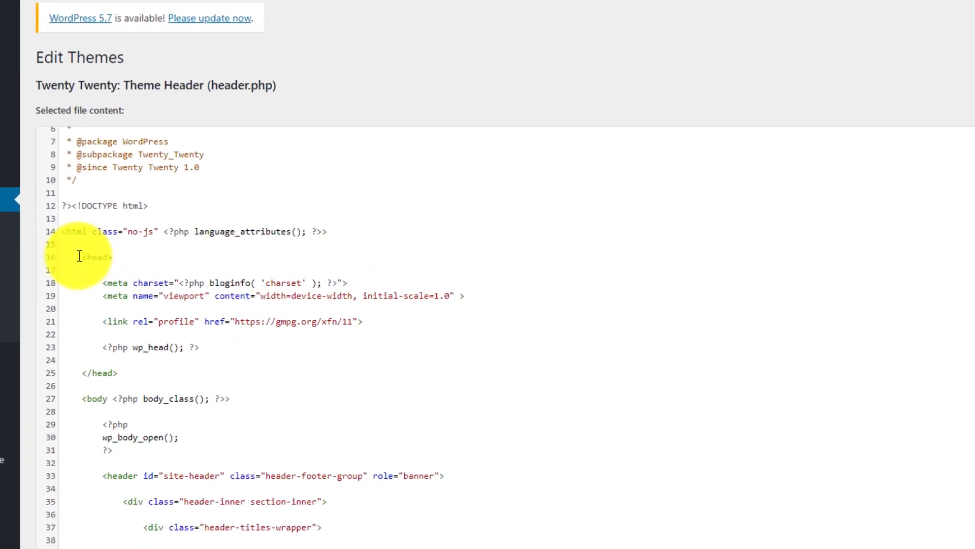
{"action": "left_click_drag", "start_coordinate": [124, 261], "coordinate": [146, 262]}
{"action": "left_click", "coordinate": [105, 251]}
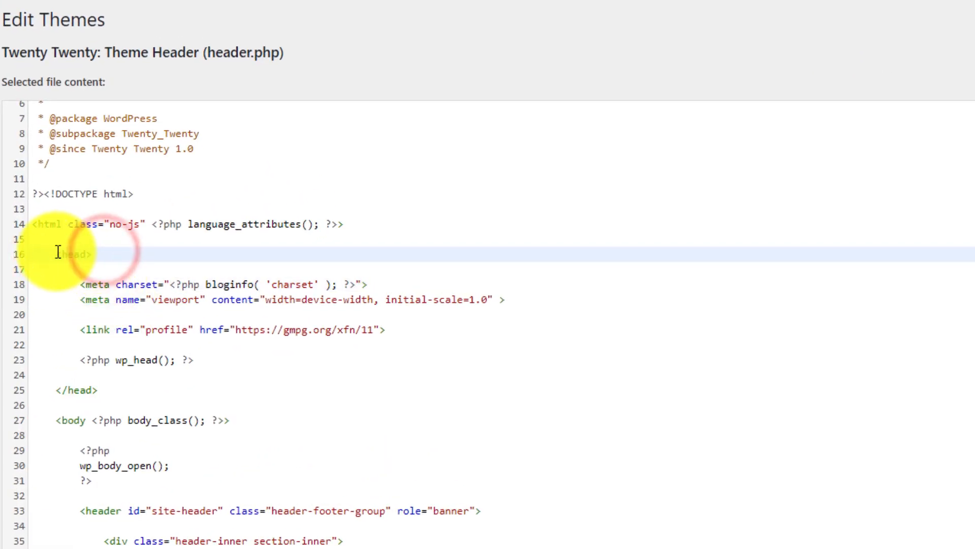
{"action": "left_click_drag", "start_coordinate": [58, 251], "coordinate": [109, 253]}
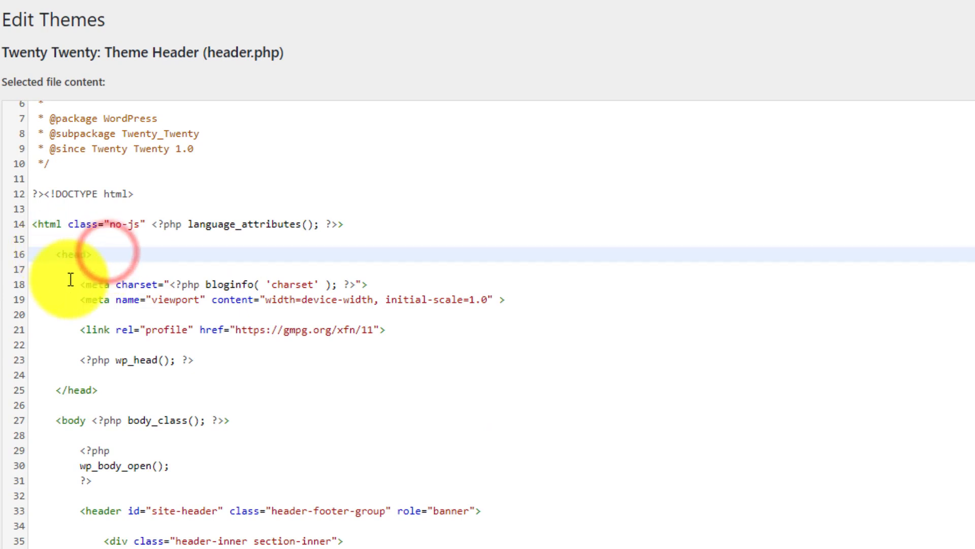
{"action": "left_click_drag", "start_coordinate": [84, 284], "coordinate": [403, 366]}
{"action": "left_click", "coordinate": [162, 343]}
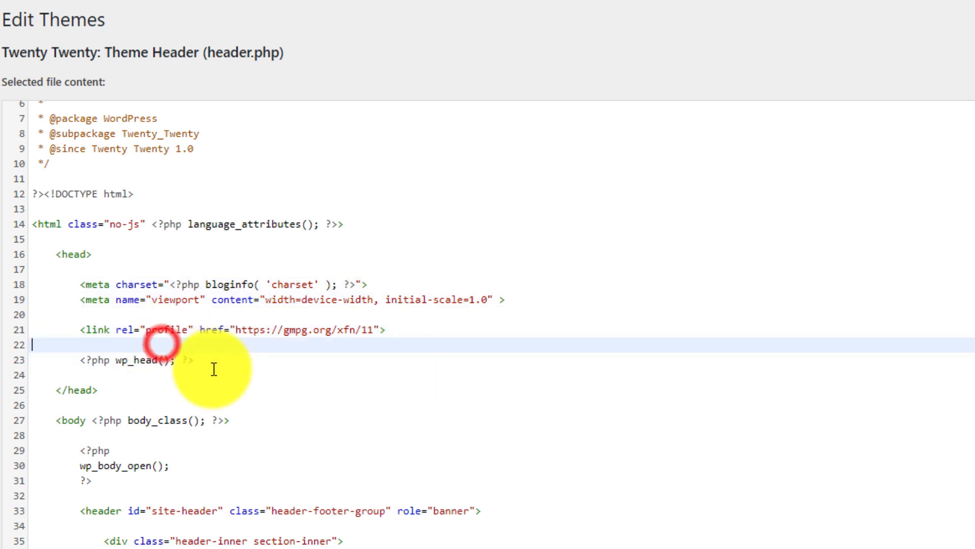
{"action": "left_click", "coordinate": [66, 374]}
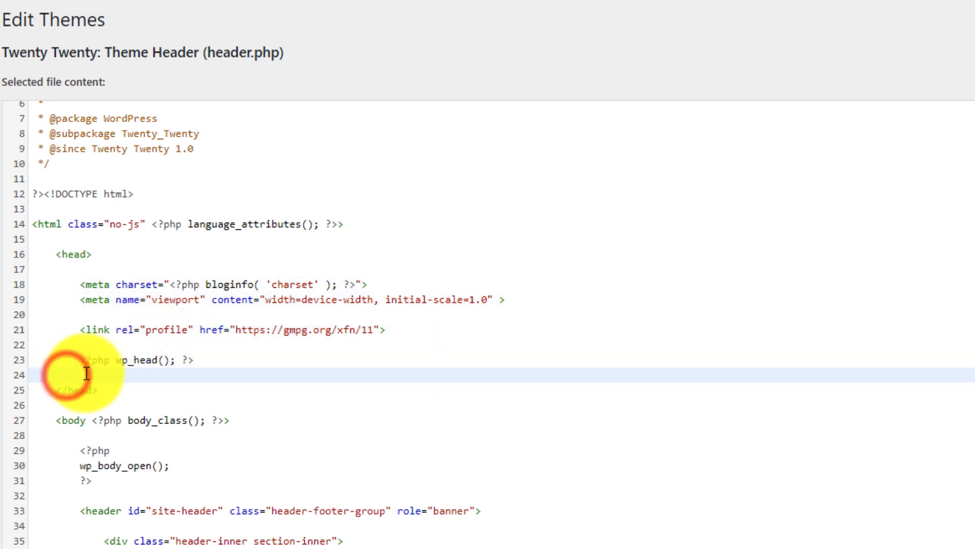
{"action": "left_click_drag", "start_coordinate": [50, 389], "coordinate": [107, 388]}
{"action": "left_click", "coordinate": [105, 387]}
{"action": "left_click", "coordinate": [56, 390]}
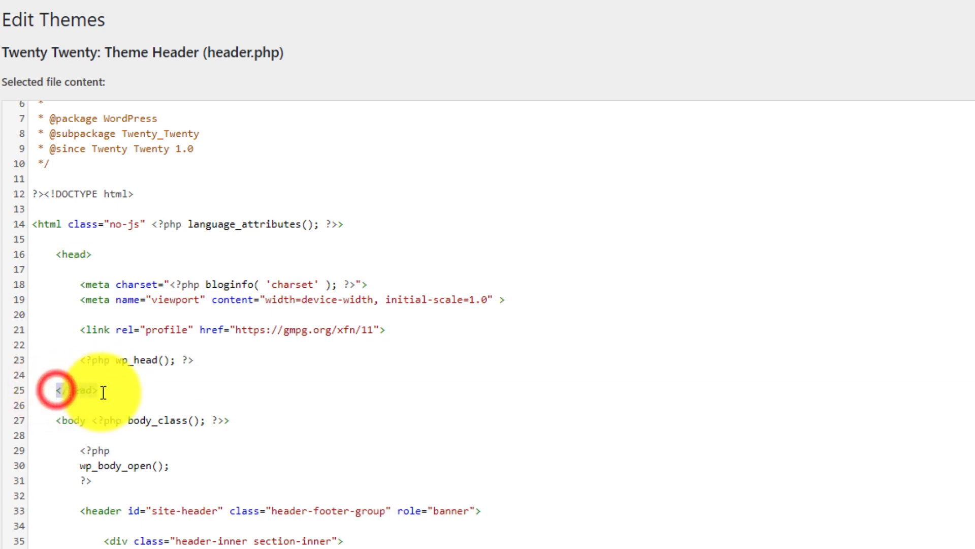
- Recopy the pixel base code from Events Manager, paste it on line 24 just above the </head> tag, and update header.php
{"action": "left_click", "coordinate": [55, 376]}
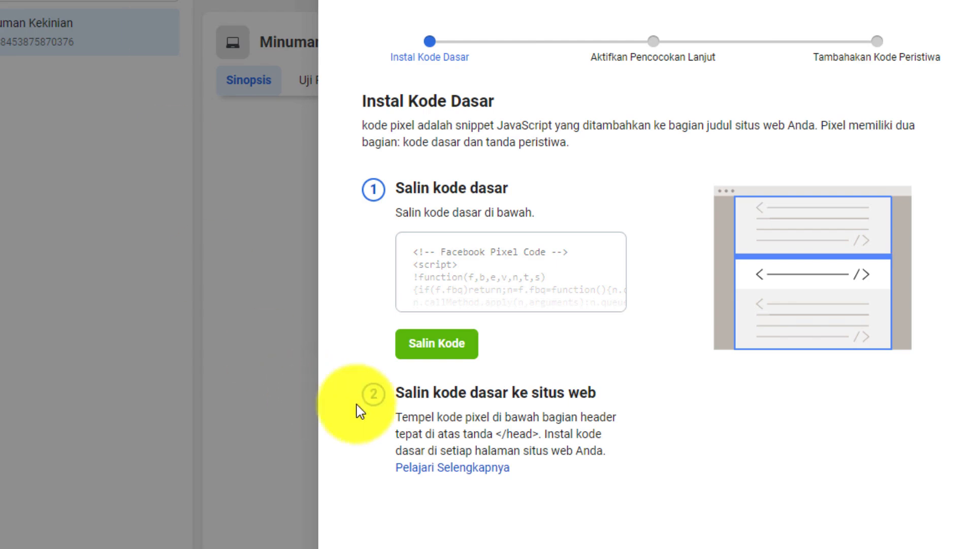
{"action": "left_click", "coordinate": [430, 345]}
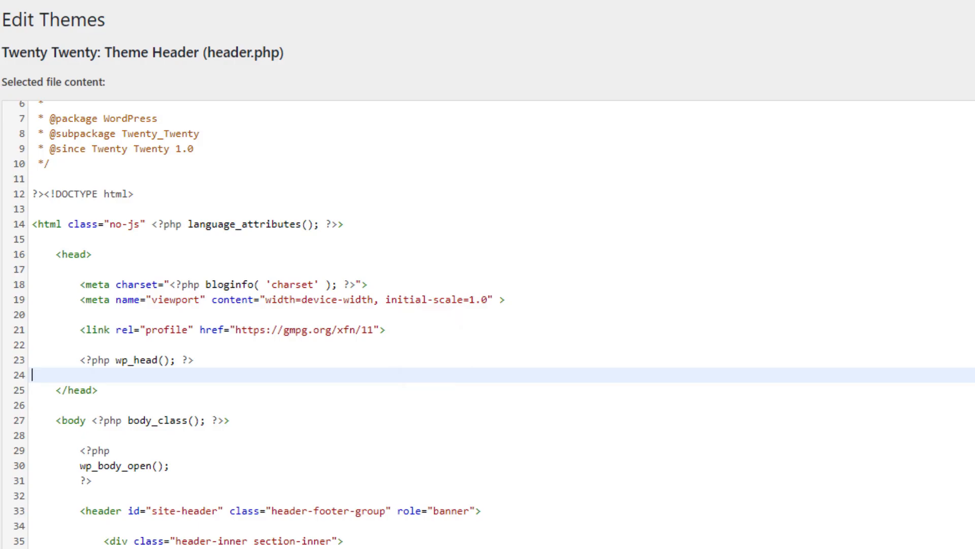
{"action": "right_click", "coordinate": [65, 377]}
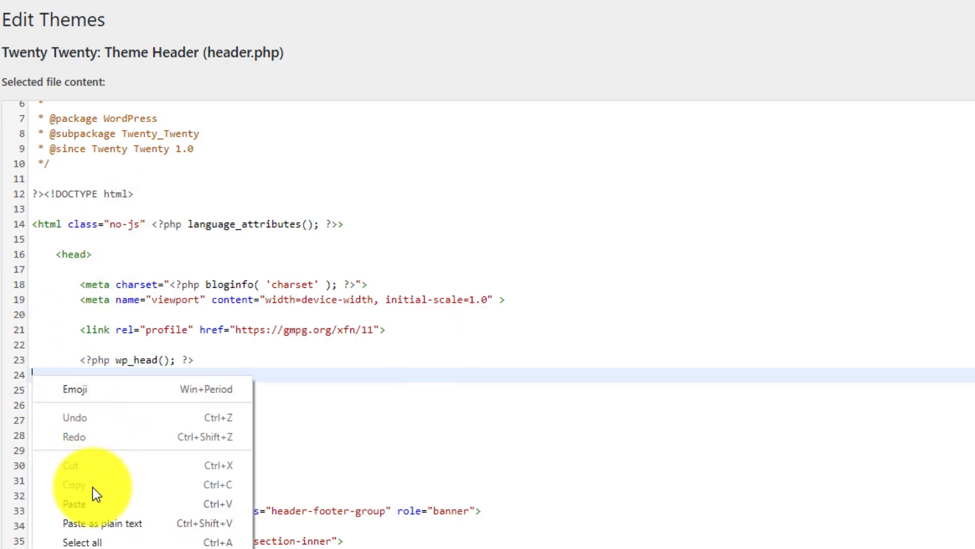
{"action": "left_click", "coordinate": [92, 505]}
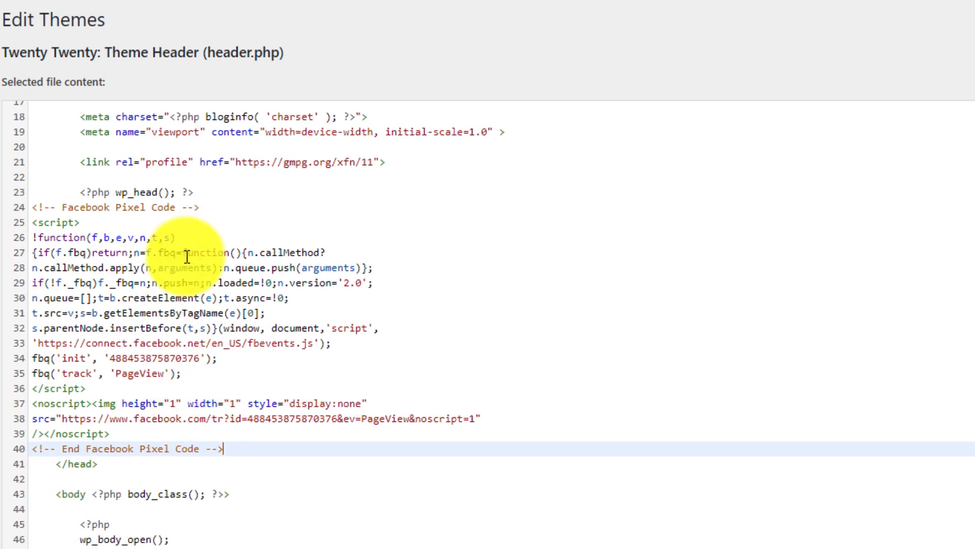
{"action": "scroll", "coordinate": [192, 254], "scroll_direction": "down", "scroll_amount": 3}
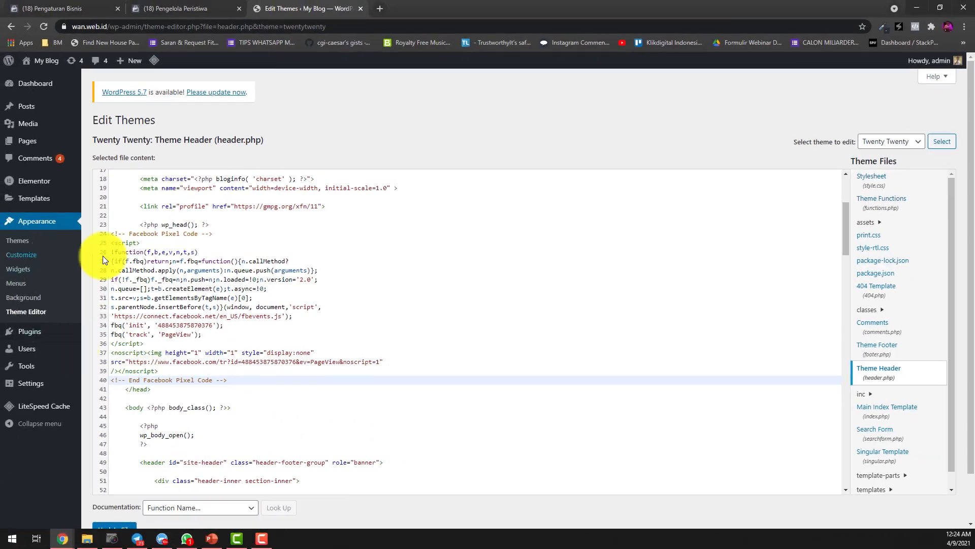
{"action": "scroll", "coordinate": [388, 487], "scroll_direction": "down", "scroll_amount": 2}
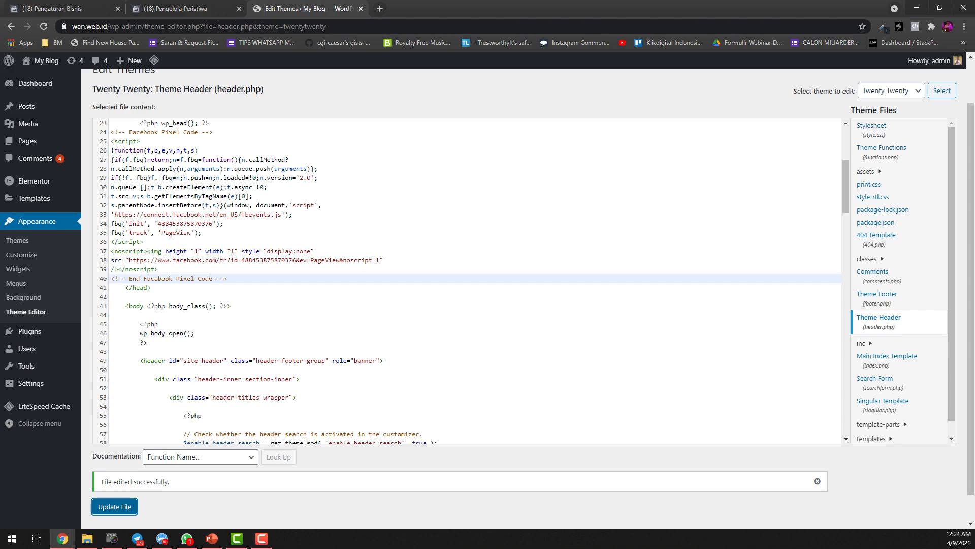
- Open the Chrome Web Store at chrome.google.com/webstore in a new browser tab
{"action": "left_click_drag", "start_coordinate": [974, 107], "coordinate": [578, 2]}
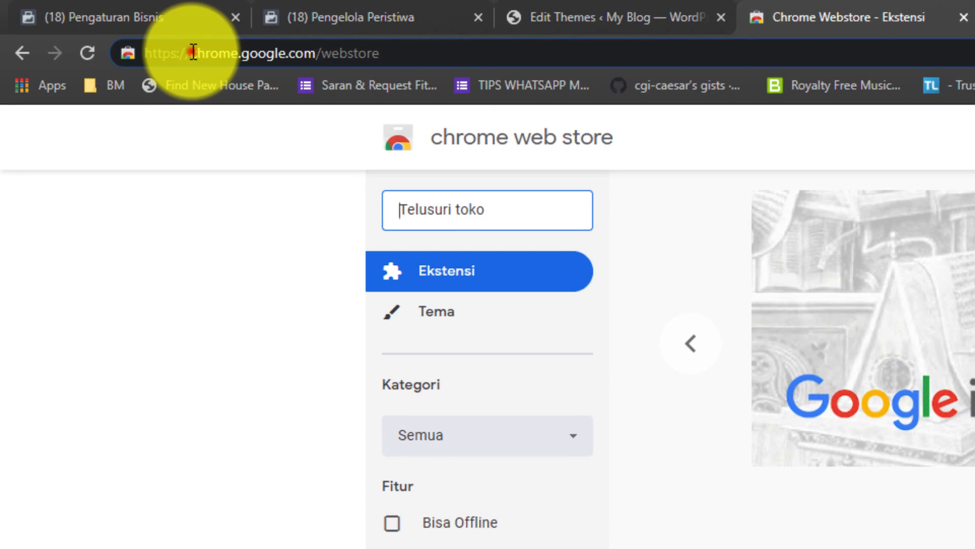
{"action": "double_click", "coordinate": [193, 52]}
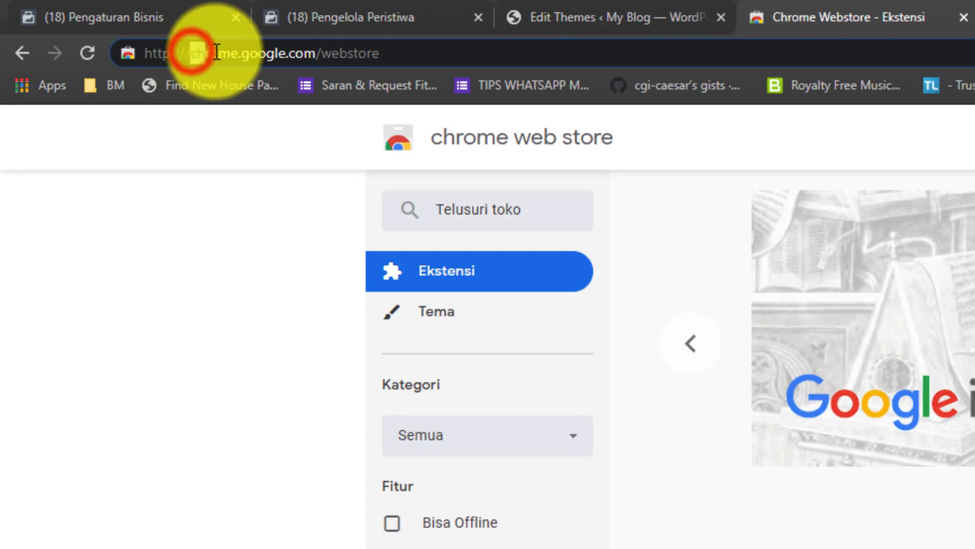
- Search the Chrome Web Store for Pixel Helper
{"action": "left_click", "coordinate": [414, 49]}
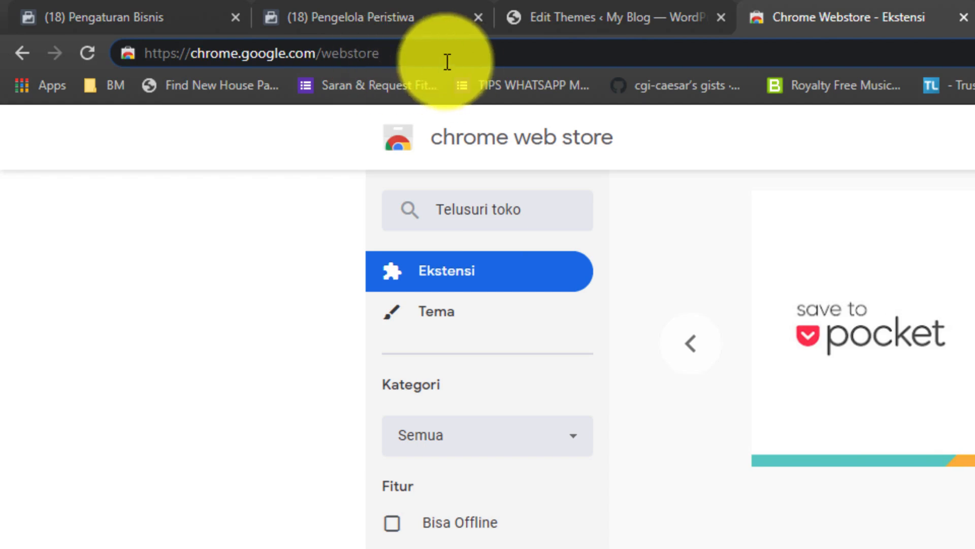
{"action": "left_click_drag", "start_coordinate": [196, 53], "coordinate": [389, 53]}
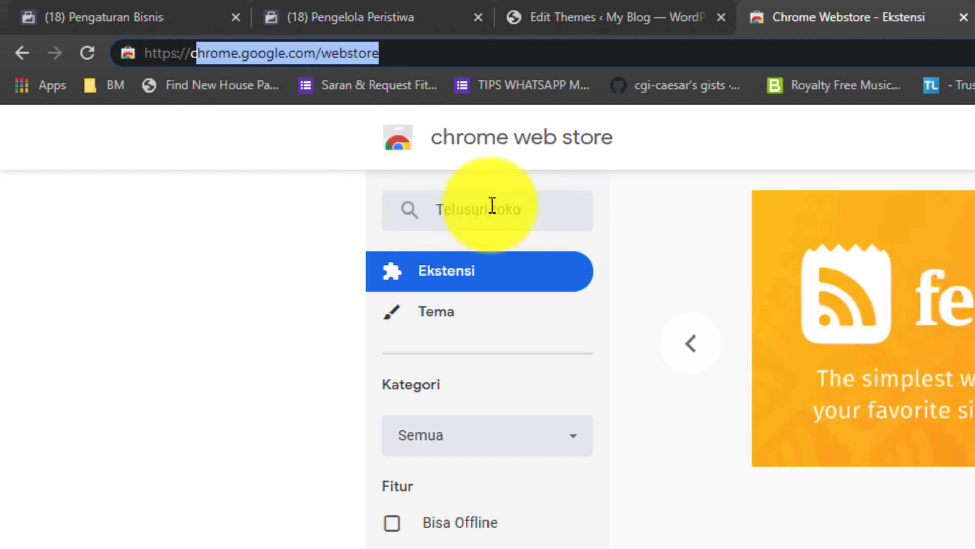
{"action": "left_click", "coordinate": [492, 205]}
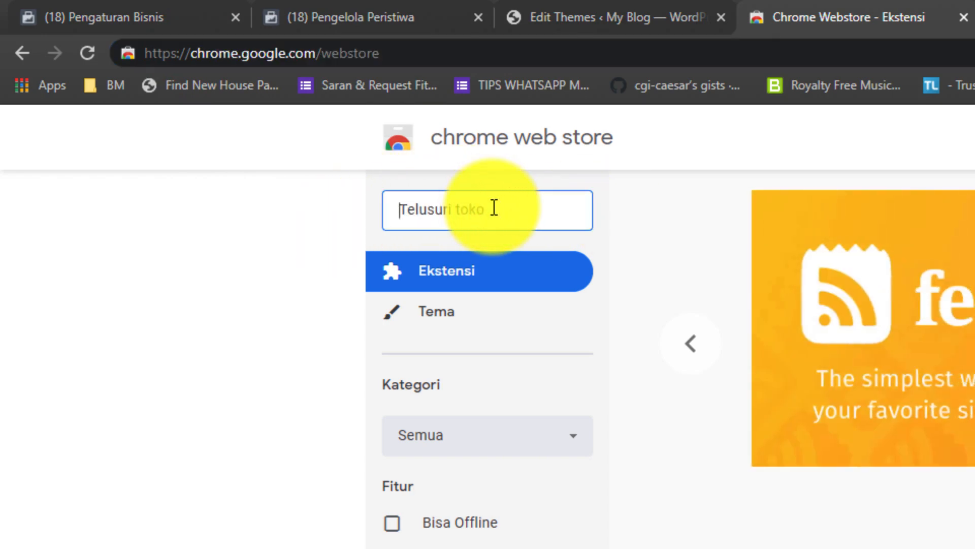
{"action": "key", "text": "BackSpace"}
{"action": "key", "text": "BackSpace"}
{"action": "type", "text": "Pil"}
{"action": "key", "text": "BackSpace"}
{"action": "type", "text": "xel He"}
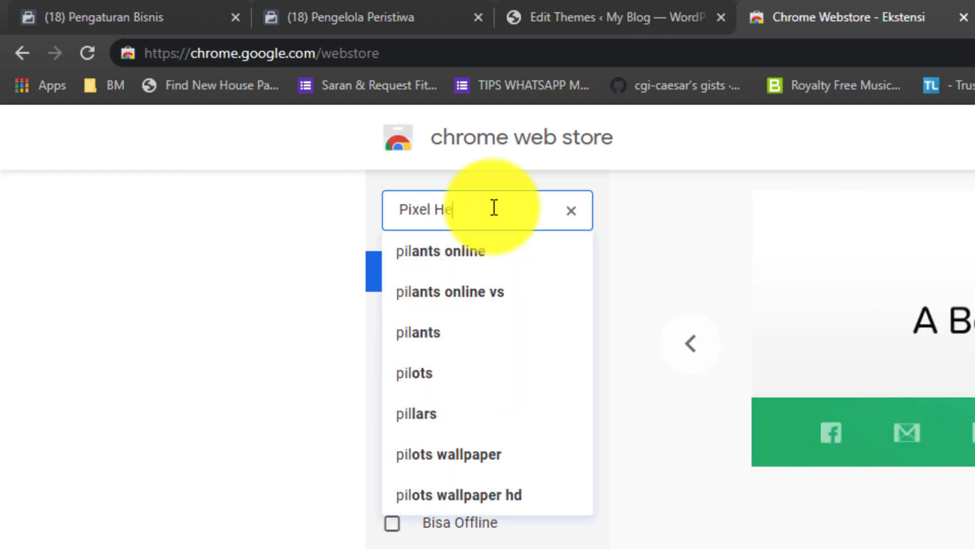
{"action": "type", "text": "lper"}
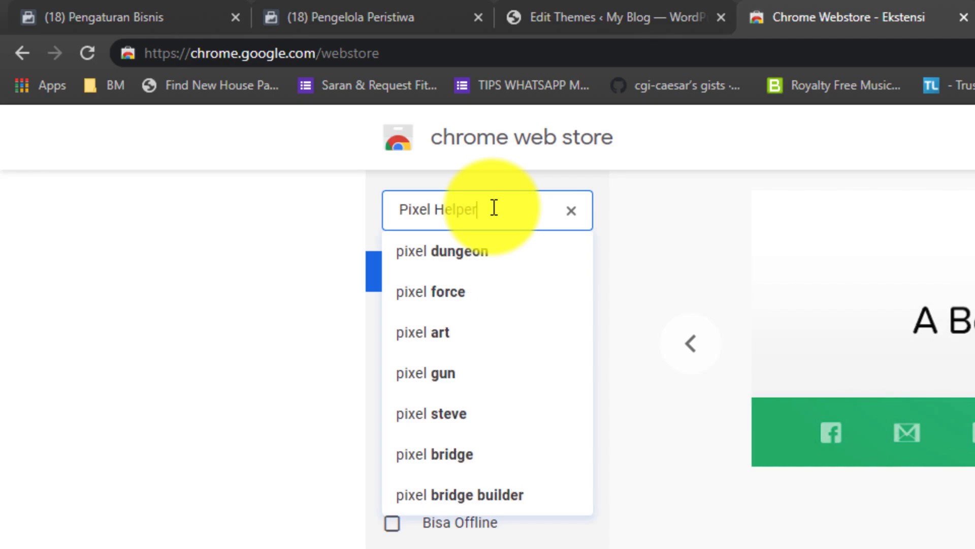
{"action": "key", "text": "Return"}
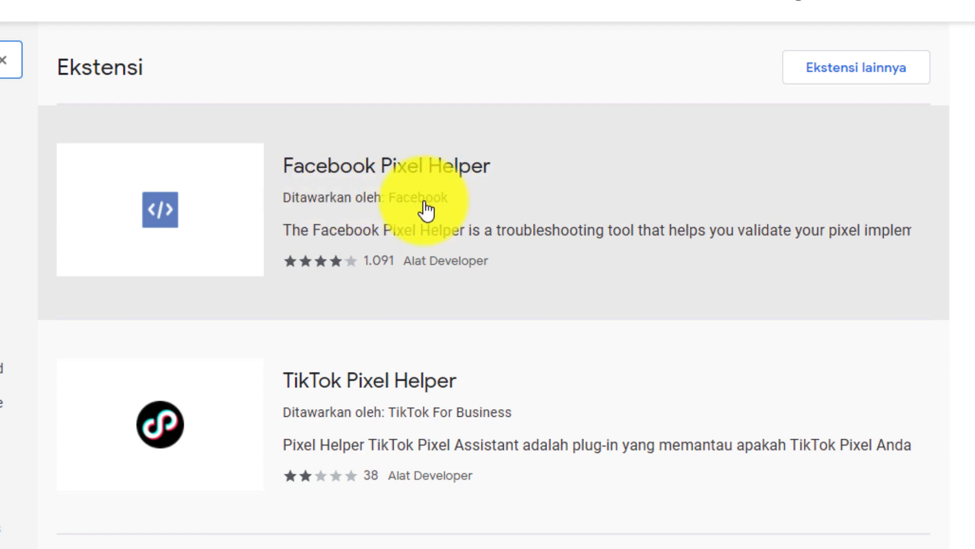
- Open the Facebook Pixel Helper listing offered by Facebook and add the extension to Chrome
{"action": "left_click", "coordinate": [500, 206]}
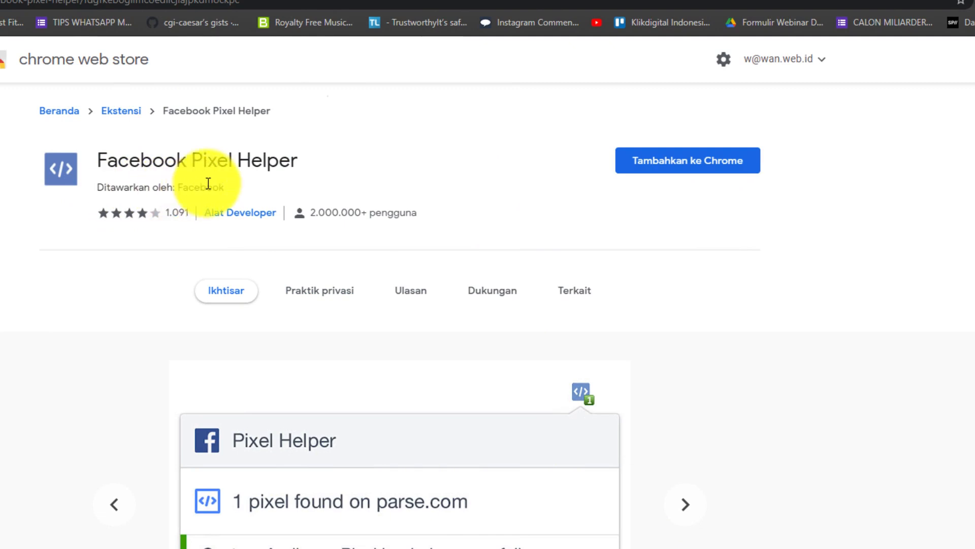
{"action": "left_click_drag", "start_coordinate": [224, 187], "coordinate": [98, 189]}
{"action": "left_click", "coordinate": [447, 197]}
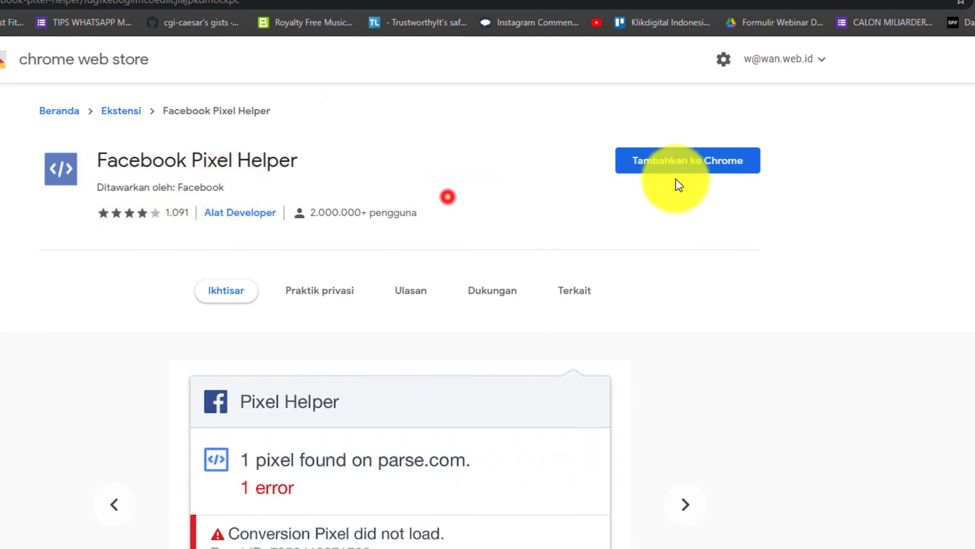
{"action": "left_click", "coordinate": [709, 173]}
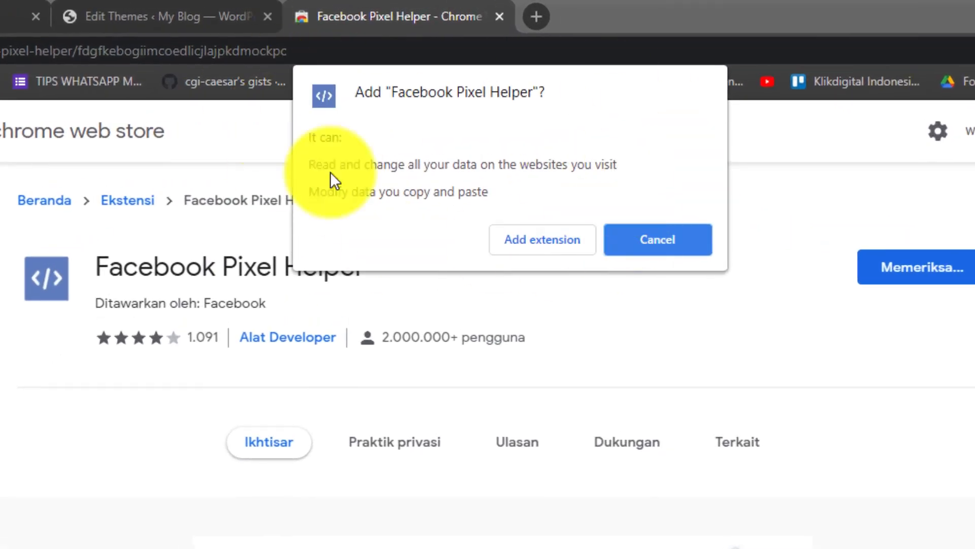
{"action": "left_click", "coordinate": [531, 235]}
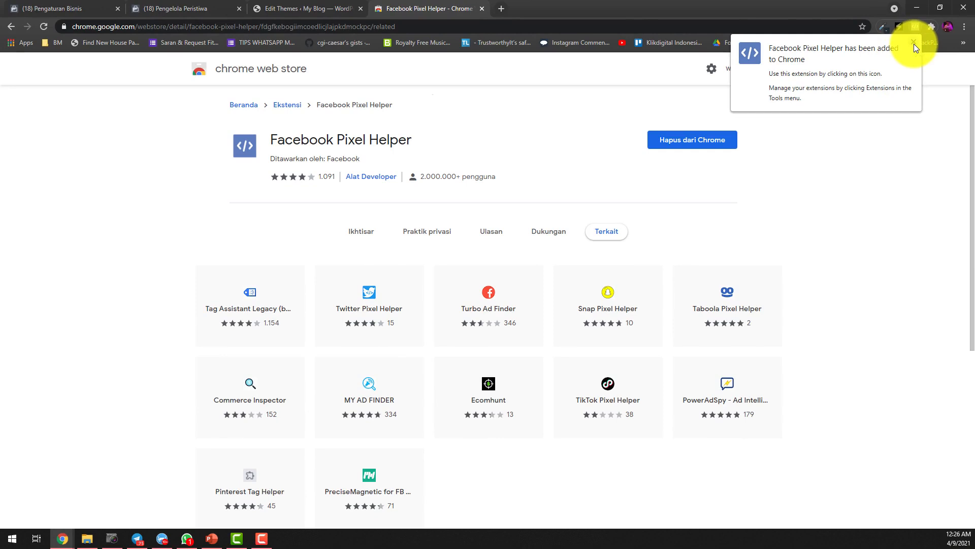
- Dismiss the installation notice and pin Facebook Pixel Helper to the browser toolbar
{"action": "left_click", "coordinate": [914, 43]}
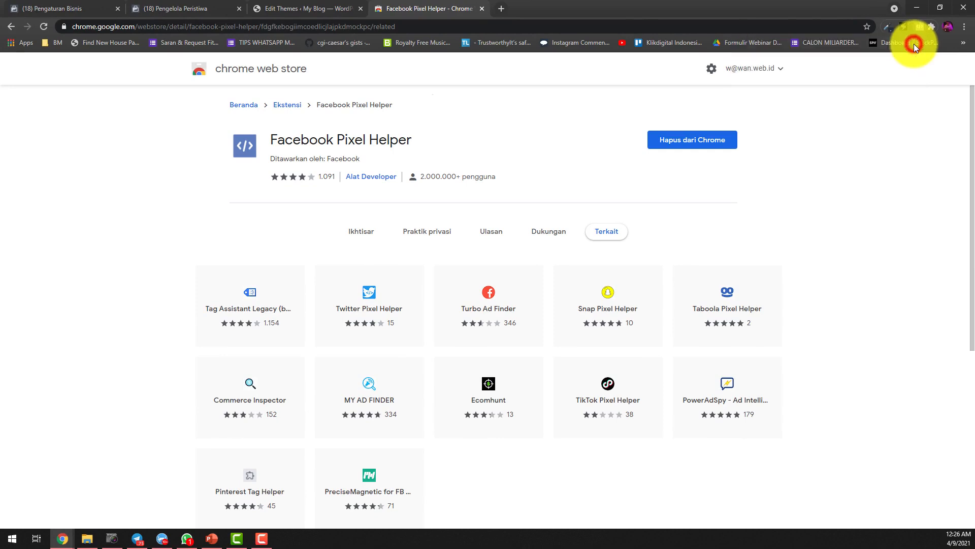
{"action": "left_click", "coordinate": [931, 28]}
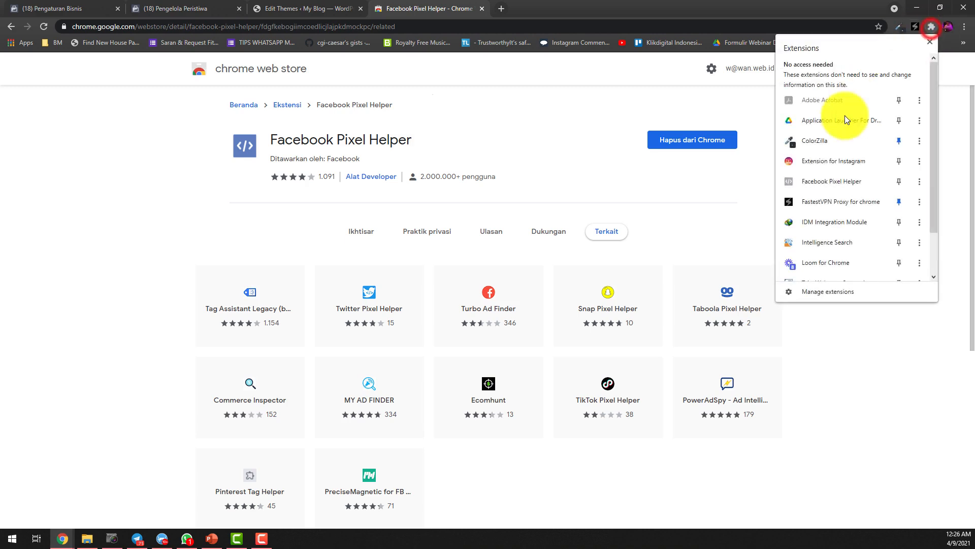
{"action": "left_click", "coordinate": [900, 181]}
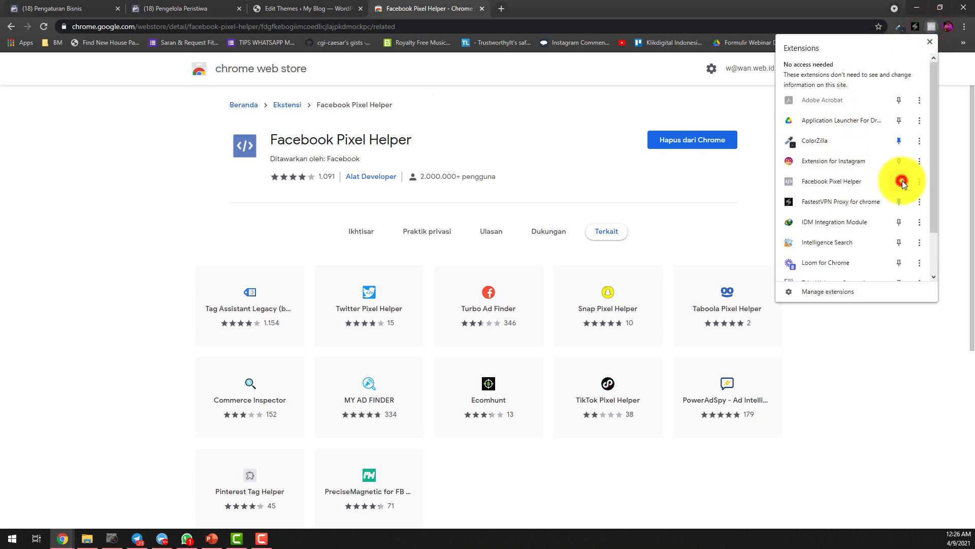
{"action": "left_click", "coordinate": [932, 28]}
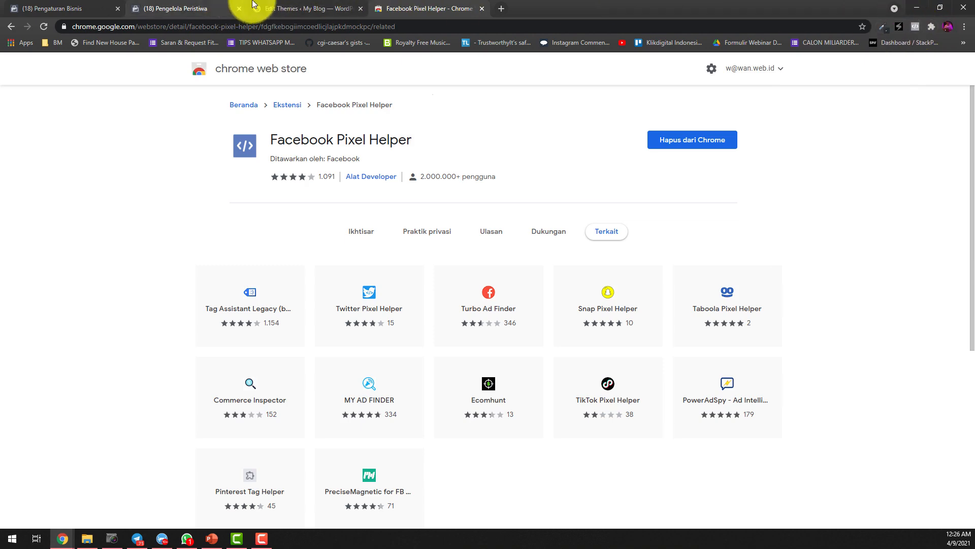
- From the WordPress Theme Editor, open the live My Blog site in a new browser tab
{"action": "left_click", "coordinate": [308, 8]}
{"action": "mouse_move", "coordinate": [43, 61]}
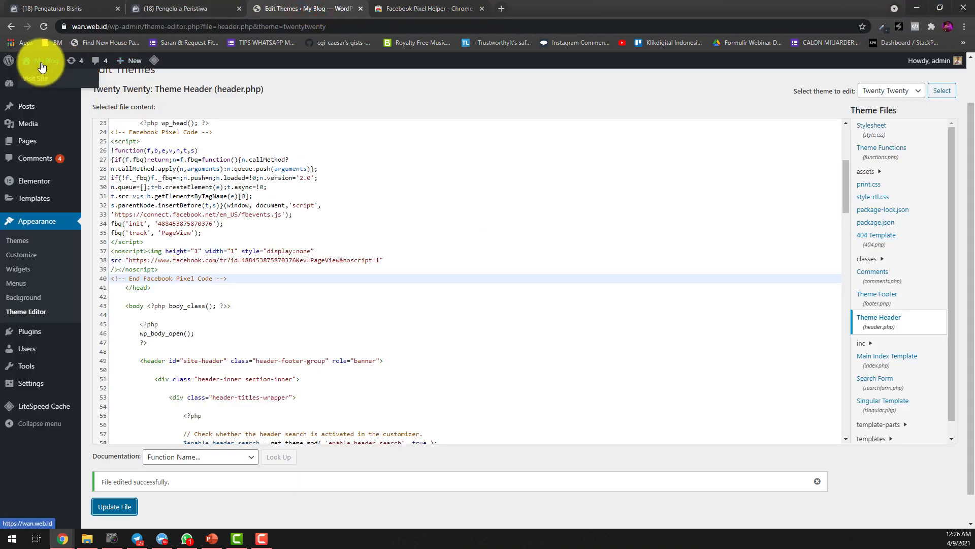
{"action": "right_click", "coordinate": [42, 82]}
{"action": "left_click", "coordinate": [83, 87]}
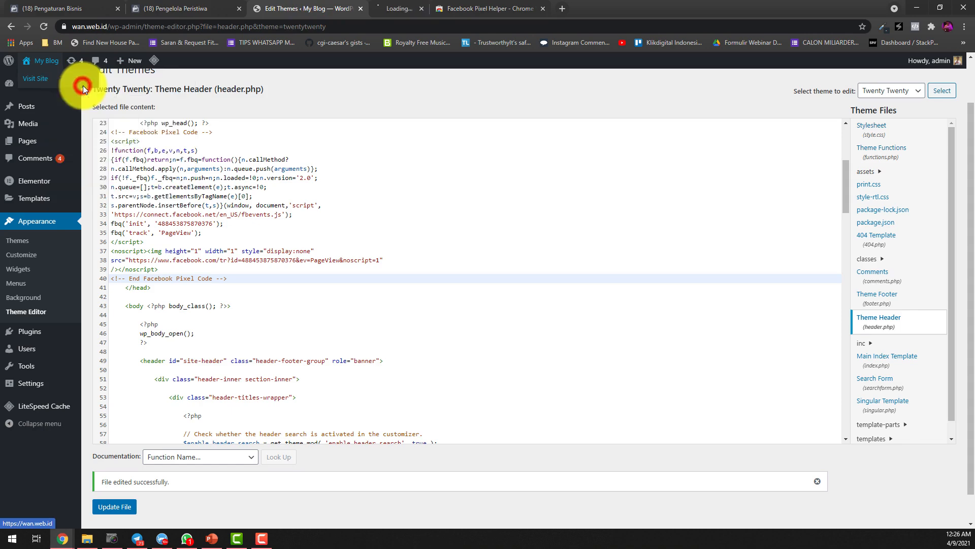
{"action": "left_click", "coordinate": [405, 7]}
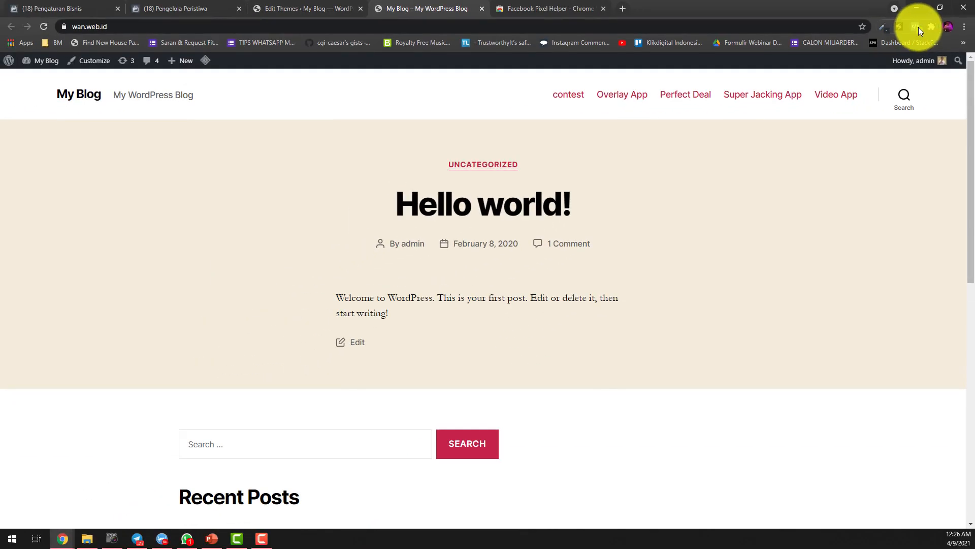
- Inspect the pixel on the live My Blog page with Facebook Pixel Helper, checking the detected pixel's name
{"action": "left_click", "coordinate": [884, 41]}
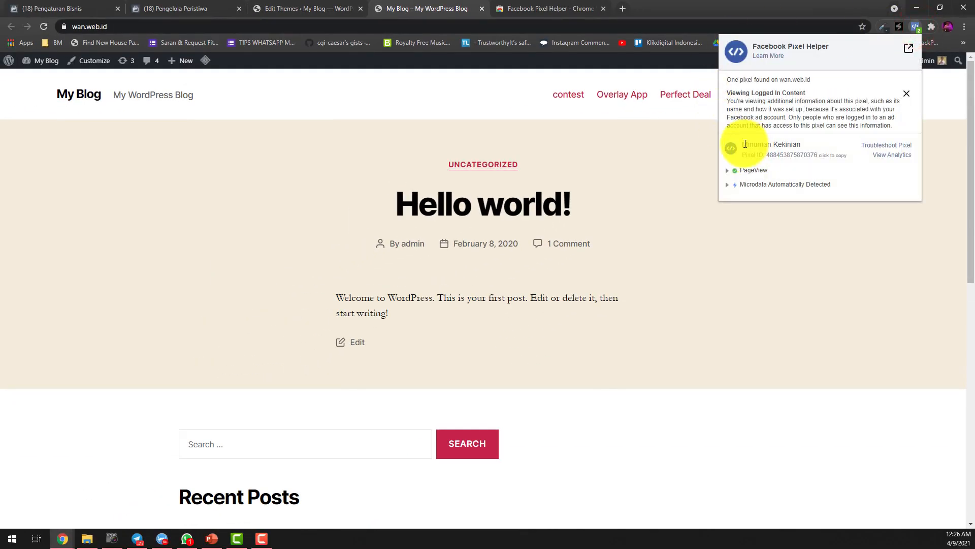
{"action": "left_click_drag", "start_coordinate": [791, 140], "coordinate": [843, 145]}
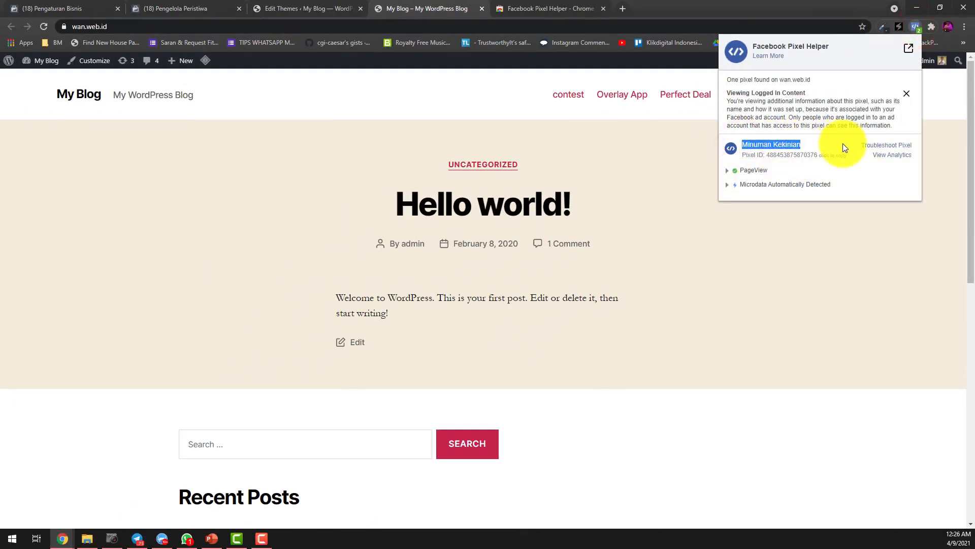
{"action": "left_click", "coordinate": [855, 271]}
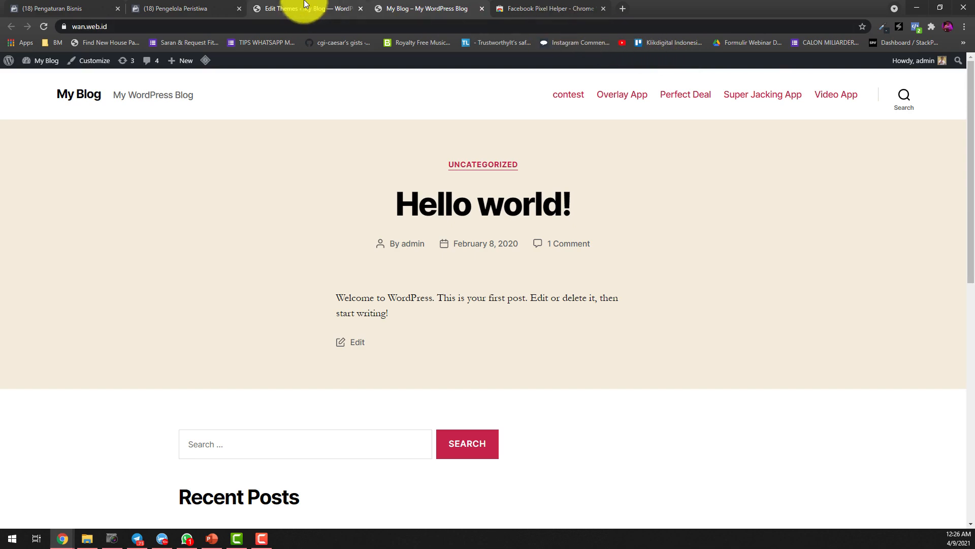
- Remove the Facebook Pixel code from the theme's header.php, update the file and reload the live My Blog page
{"action": "left_click", "coordinate": [306, 6]}
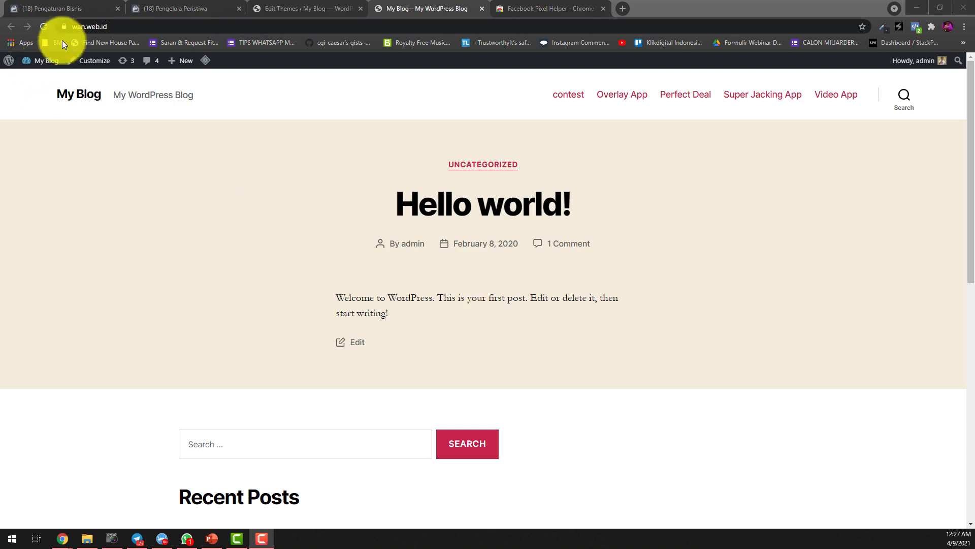
{"action": "left_click", "coordinate": [44, 26]}
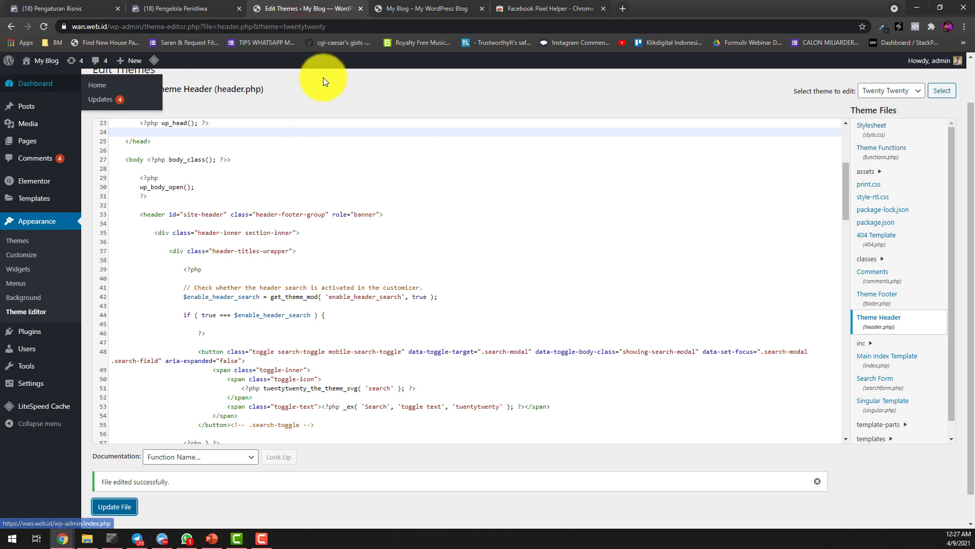
- Search the WordPress plugin directory for pixel, and install and activate the Pixel Caffeine plugin by AdEspresso
{"action": "mouse_move", "coordinate": [21, 331]}
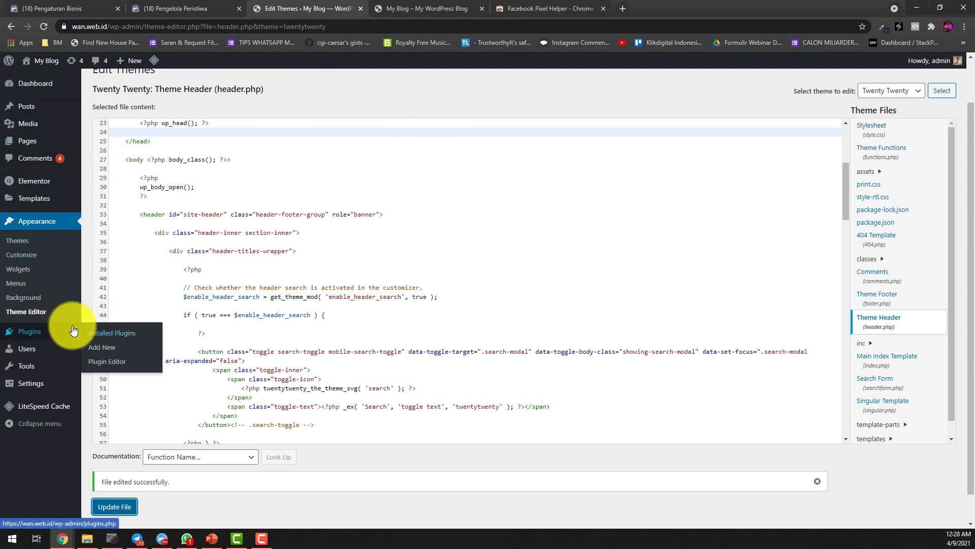
{"action": "left_click", "coordinate": [109, 348]}
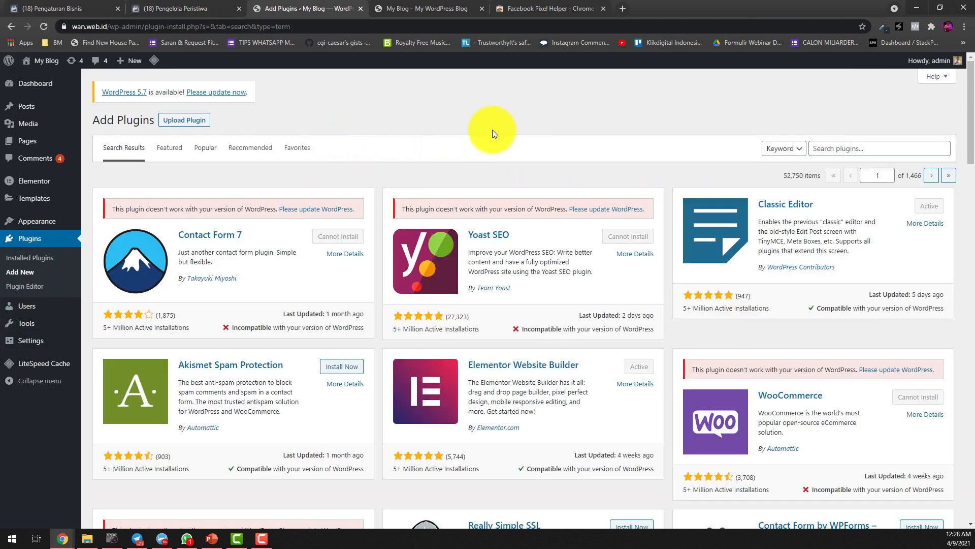
{"action": "left_click", "coordinate": [866, 151]}
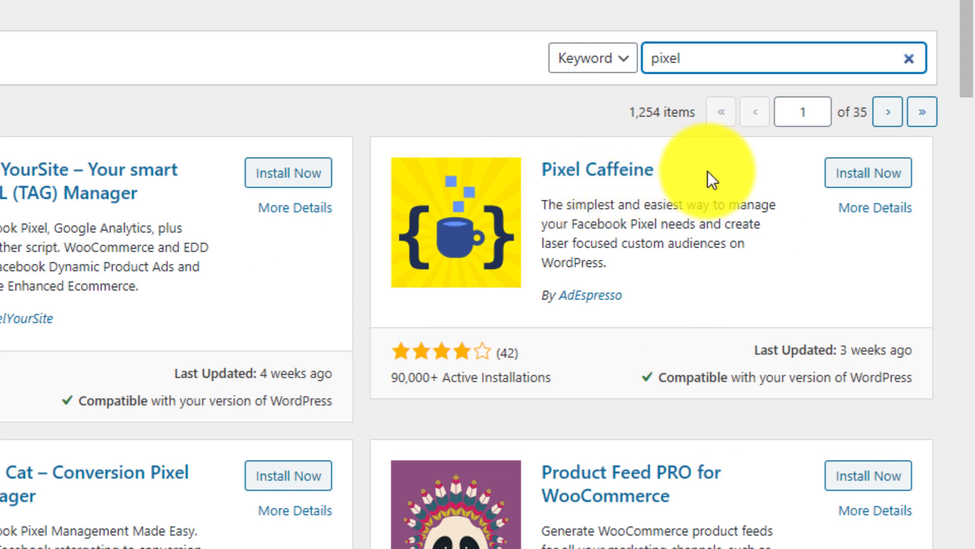
{"action": "left_click", "coordinate": [855, 175]}
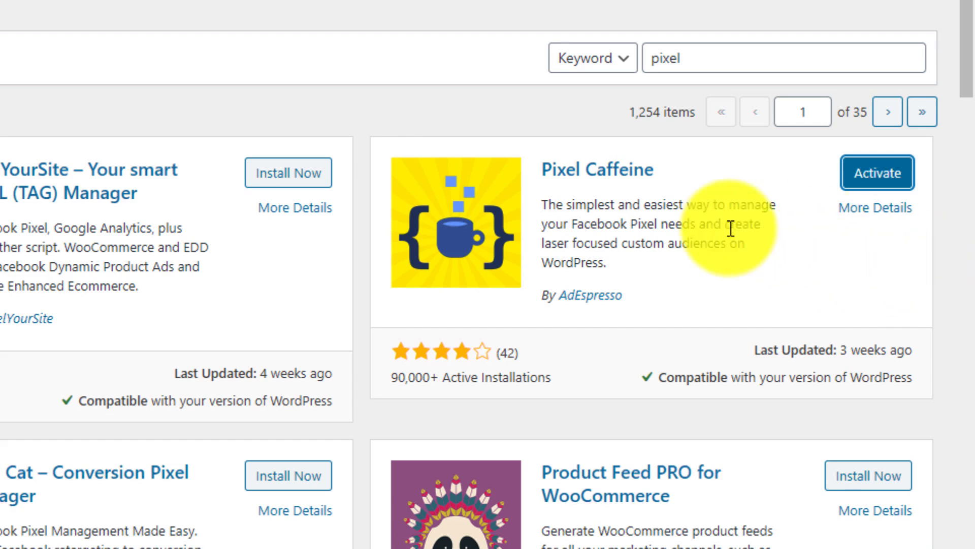
{"action": "left_click", "coordinate": [893, 178]}
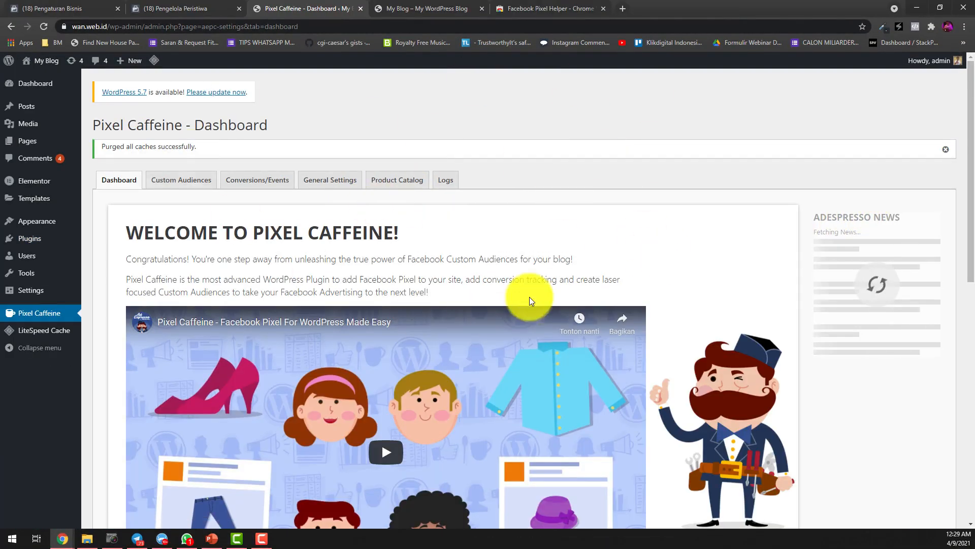
- Start the Pixel Caffeine setup and activate the Pixel ID field under Manual Setup in its General Settings
{"action": "scroll", "coordinate": [559, 254], "scroll_direction": "down", "scroll_amount": 1}
{"action": "scroll", "coordinate": [653, 322], "scroll_direction": "down", "scroll_amount": 2}
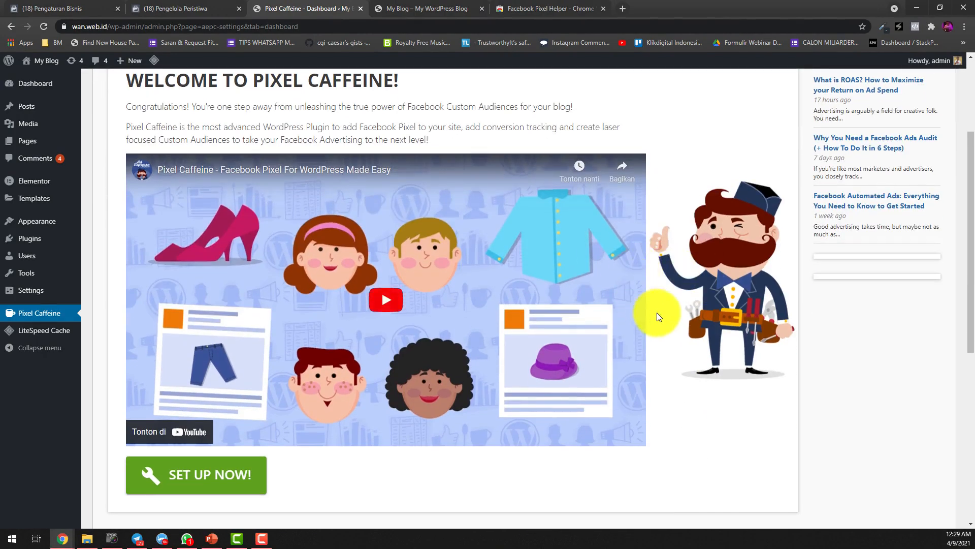
{"action": "scroll", "coordinate": [657, 313], "scroll_direction": "up", "scroll_amount": 3}
{"action": "scroll", "coordinate": [696, 224], "scroll_direction": "down", "scroll_amount": 4}
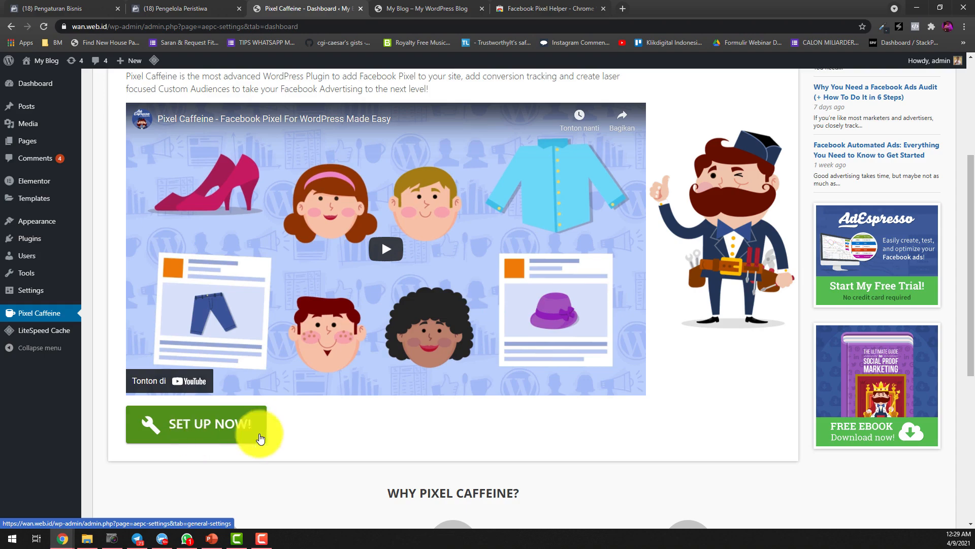
{"action": "scroll", "coordinate": [681, 335], "scroll_direction": "up", "scroll_amount": 3}
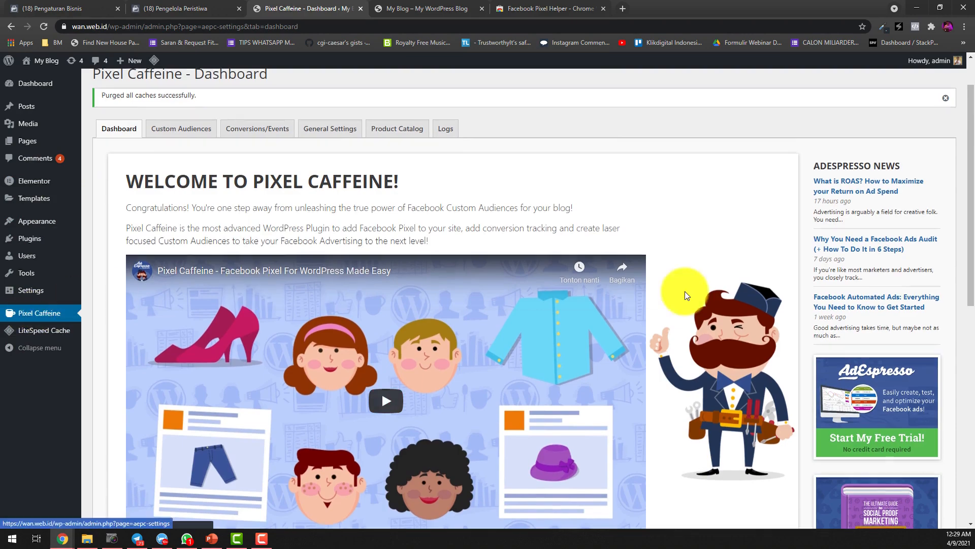
{"action": "scroll", "coordinate": [681, 289], "scroll_direction": "down", "scroll_amount": 3}
{"action": "left_click", "coordinate": [204, 423]}
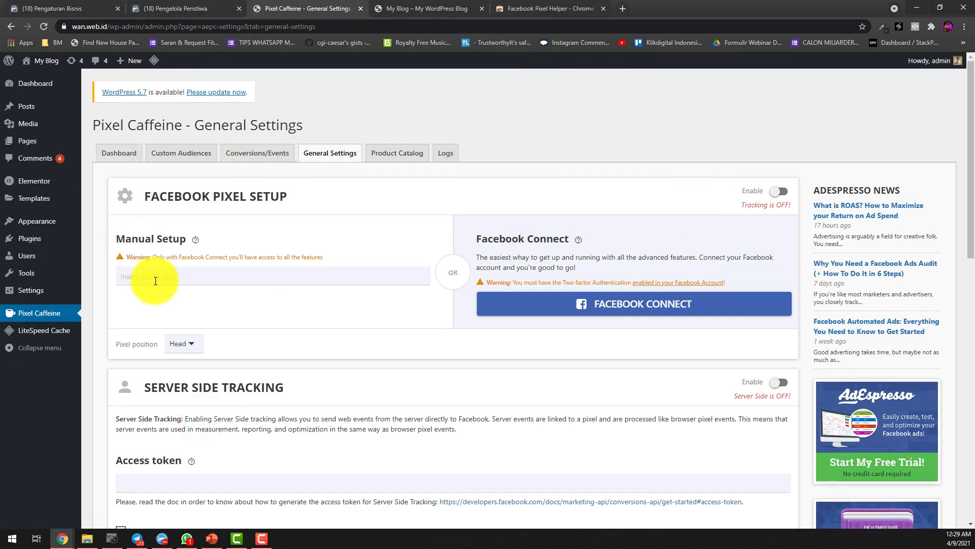
{"action": "left_click", "coordinate": [156, 280]}
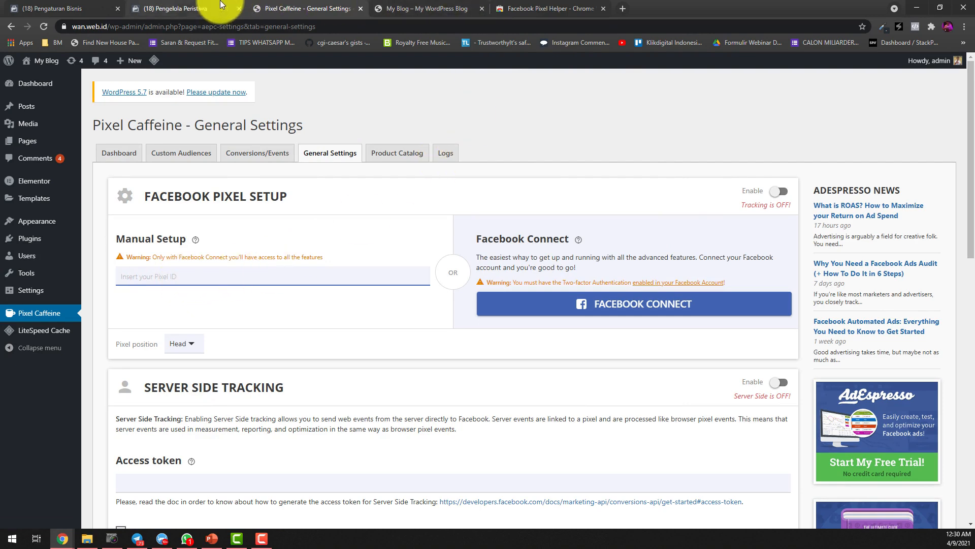
- Switch to Events Manager and advance the Minuman Kekinian pixel setup past base code and advanced matching to the event code stage
{"action": "left_click", "coordinate": [183, 8]}
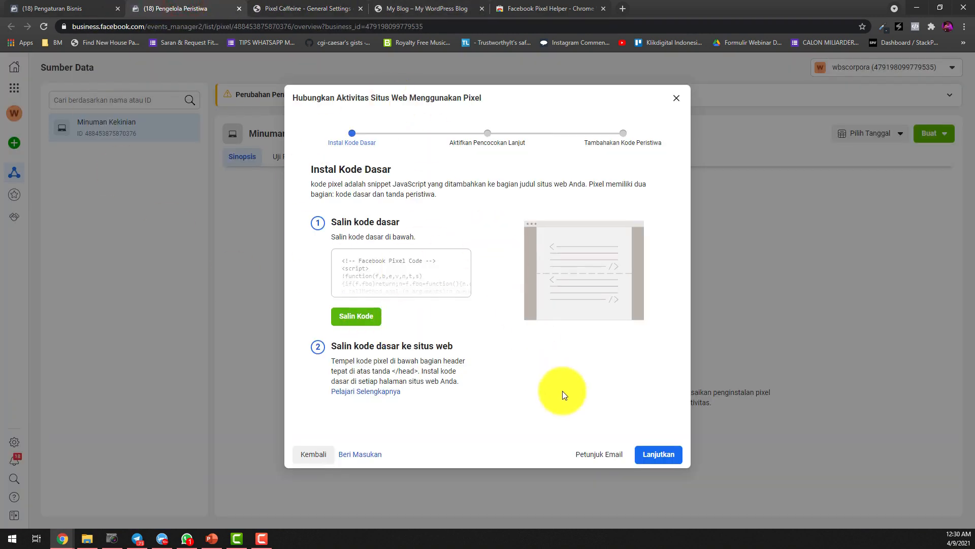
{"action": "left_click", "coordinate": [656, 457]}
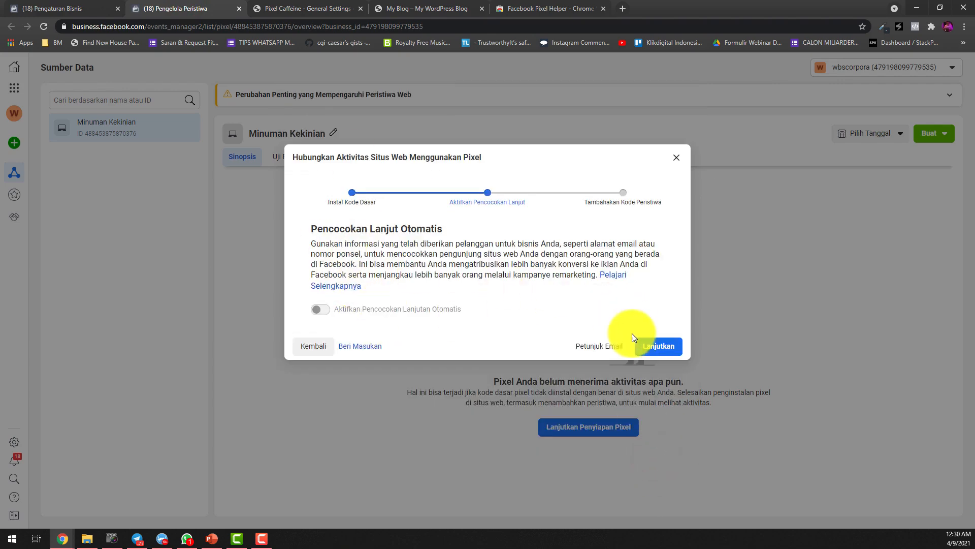
{"action": "left_click", "coordinate": [666, 350]}
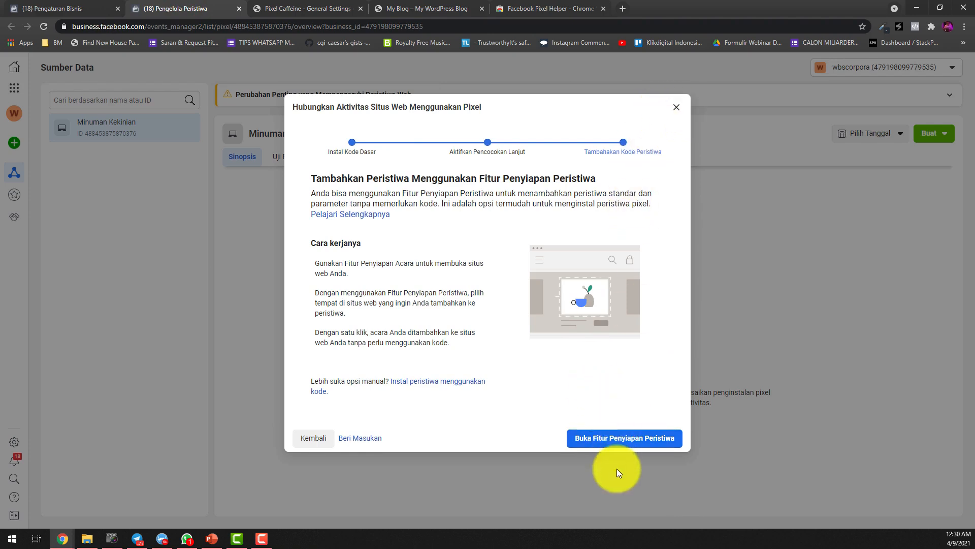
- Leave the pixel's event setup tool and copy the Minuman Kekinian pixel ID from the data source list
{"action": "left_click", "coordinate": [616, 439]}
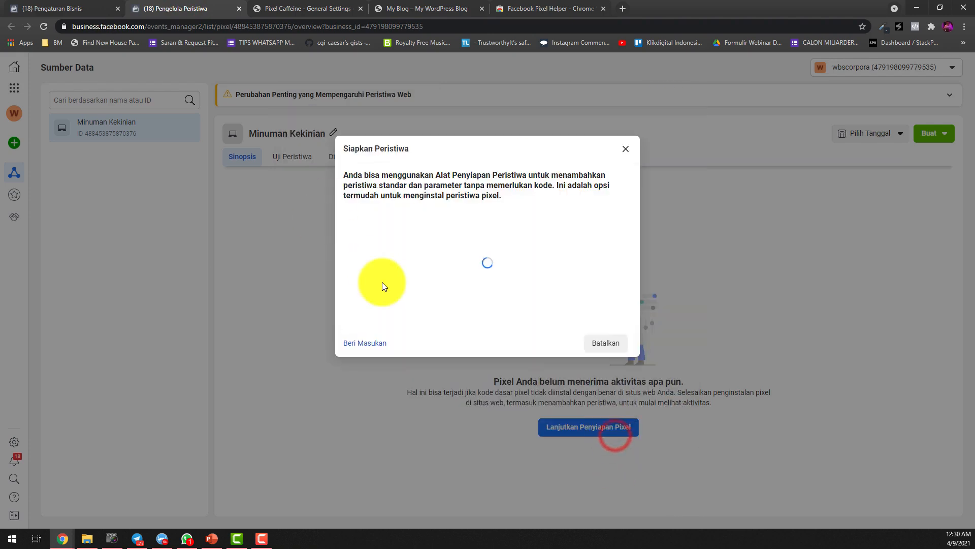
{"action": "left_click", "coordinate": [625, 162]}
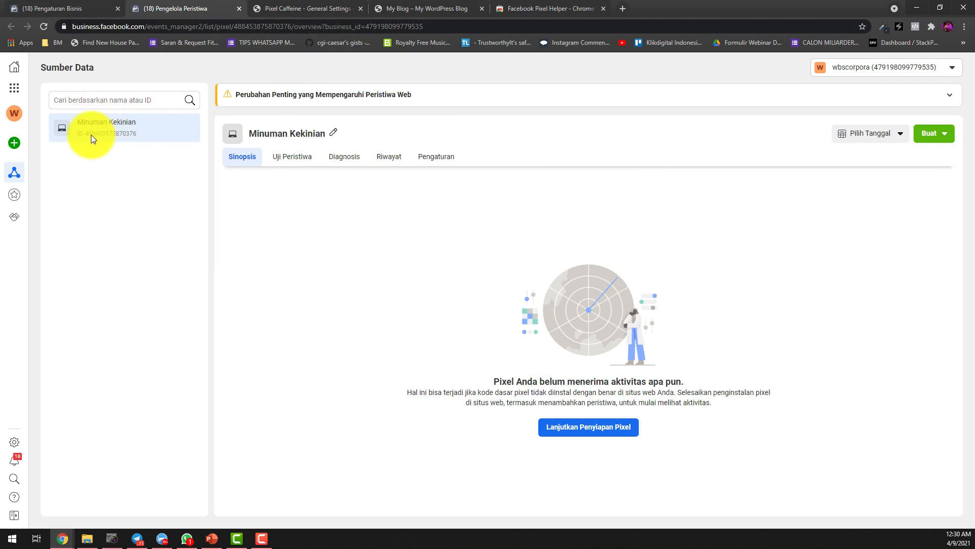
{"action": "double_click", "coordinate": [115, 134]}
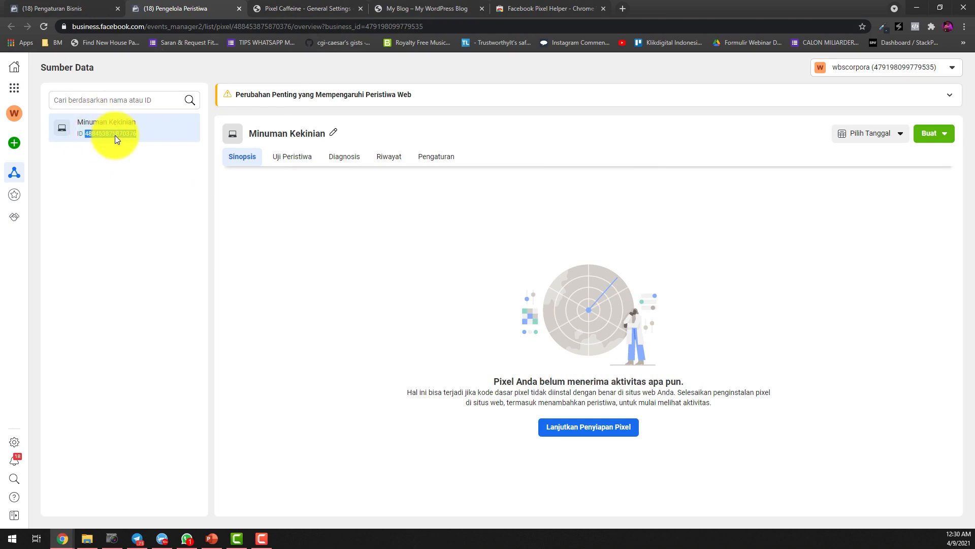
{"action": "right_click", "coordinate": [114, 135]}
{"action": "left_click", "coordinate": [152, 145]}
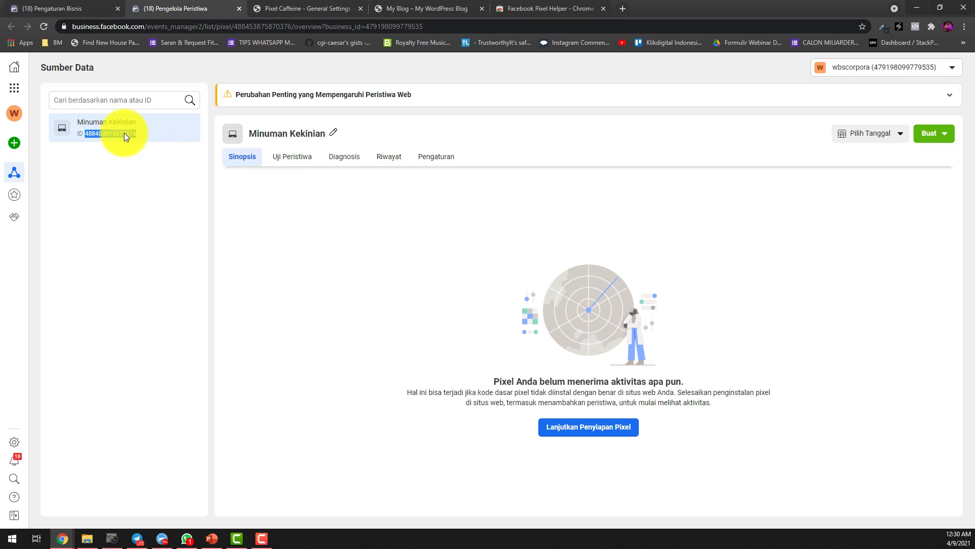
- Switch to the Pixel Caffeine General Settings, paste the copied pixel ID under Manual Setup and save the settings
{"action": "left_click", "coordinate": [288, 5]}
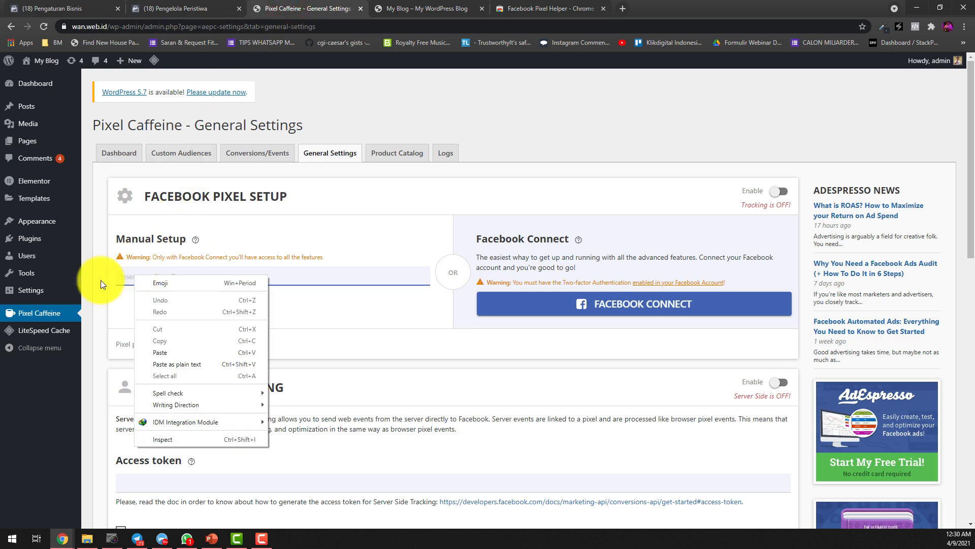
{"action": "left_click", "coordinate": [165, 353]}
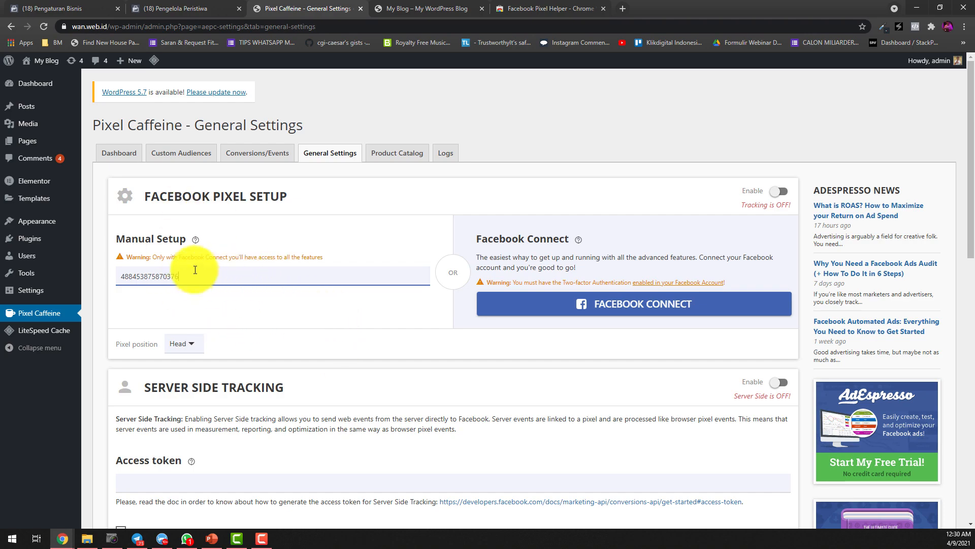
{"action": "scroll", "coordinate": [306, 306], "scroll_direction": "down", "scroll_amount": 5}
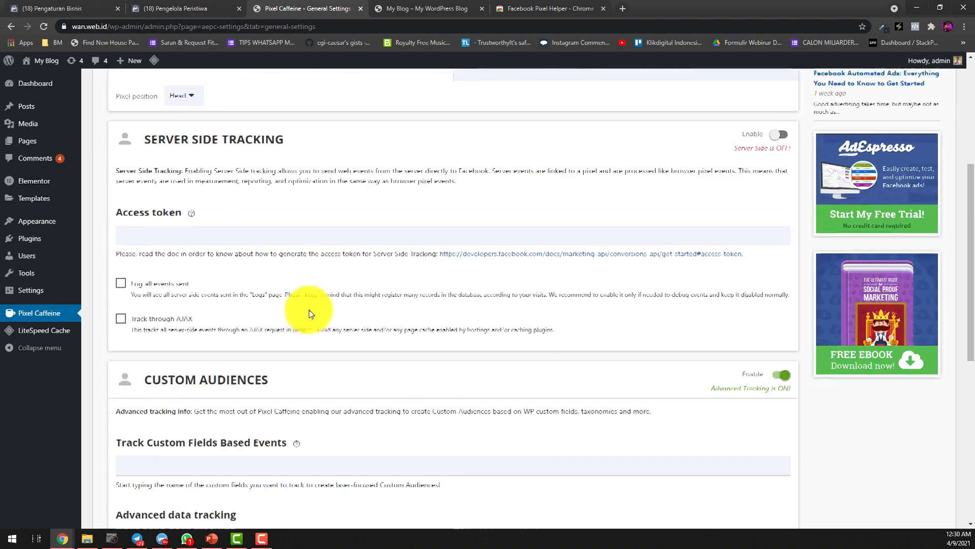
{"action": "scroll", "coordinate": [464, 304], "scroll_direction": "down", "scroll_amount": 7}
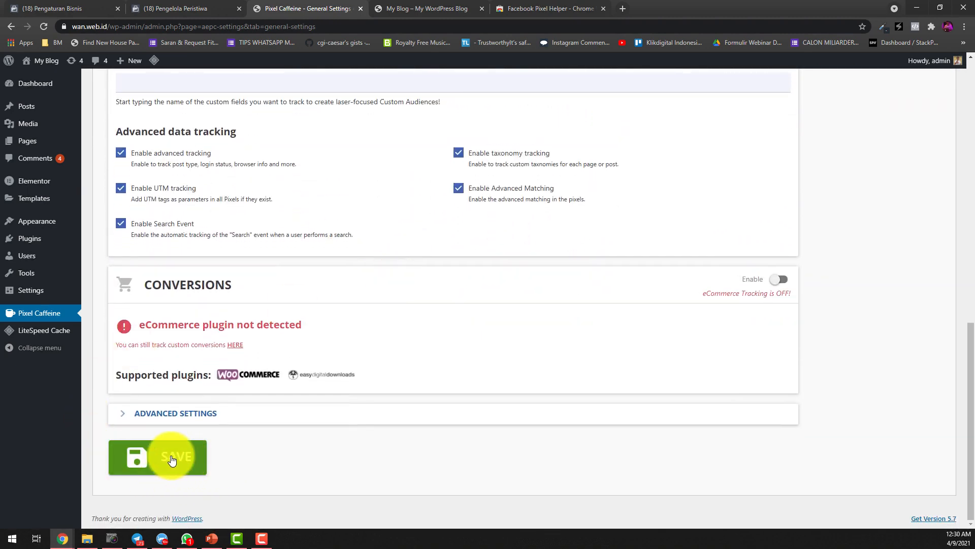
{"action": "left_click", "coordinate": [171, 458]}
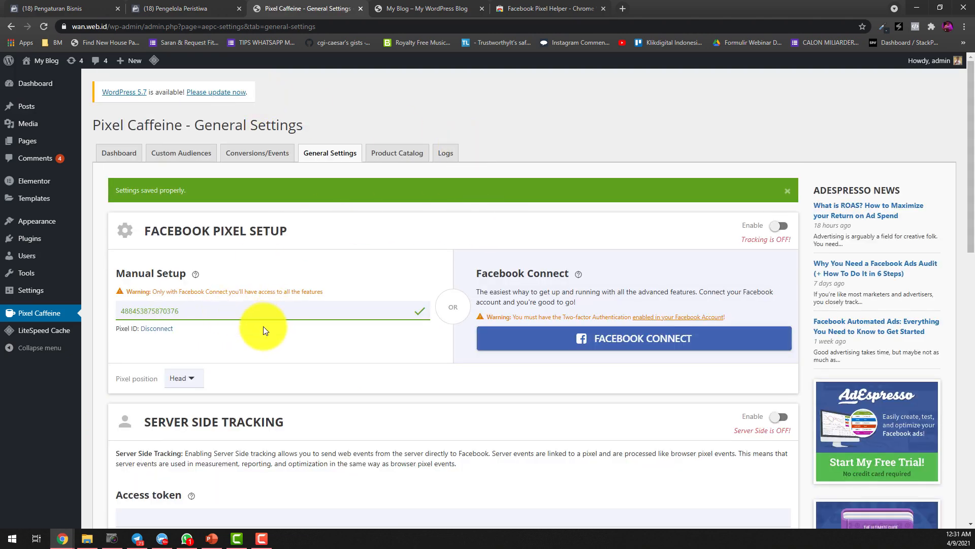
- Enable tracking for Facebook Pixel Setup in Pixel Caffeine and save the settings
{"action": "scroll", "coordinate": [263, 326], "scroll_direction": "down", "scroll_amount": 1}
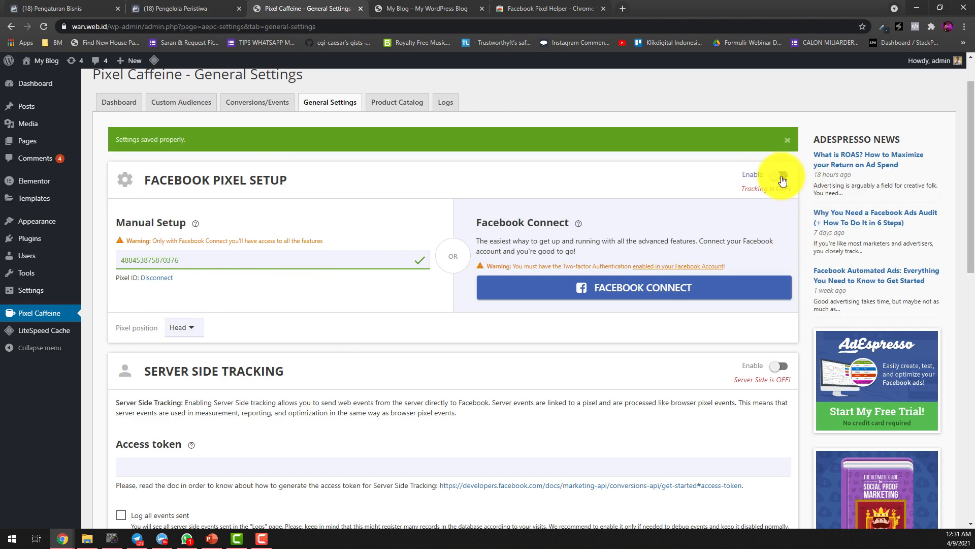
{"action": "left_click", "coordinate": [781, 175]}
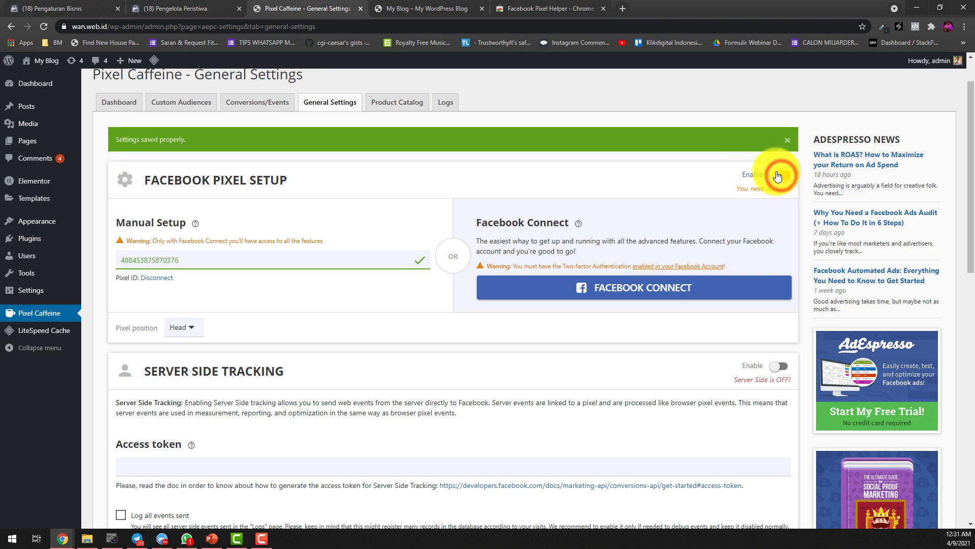
{"action": "scroll", "coordinate": [405, 272], "scroll_direction": "down", "scroll_amount": 12}
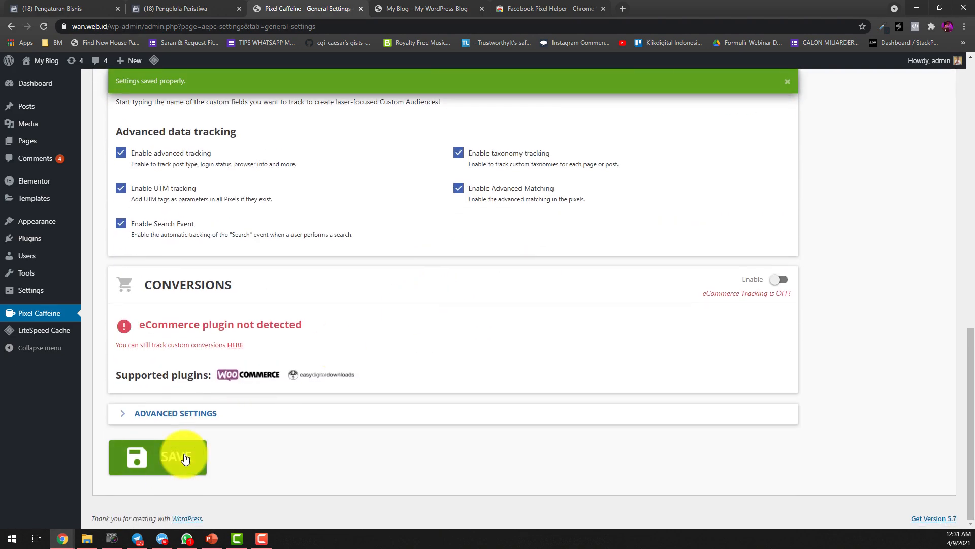
{"action": "left_click", "coordinate": [185, 459]}
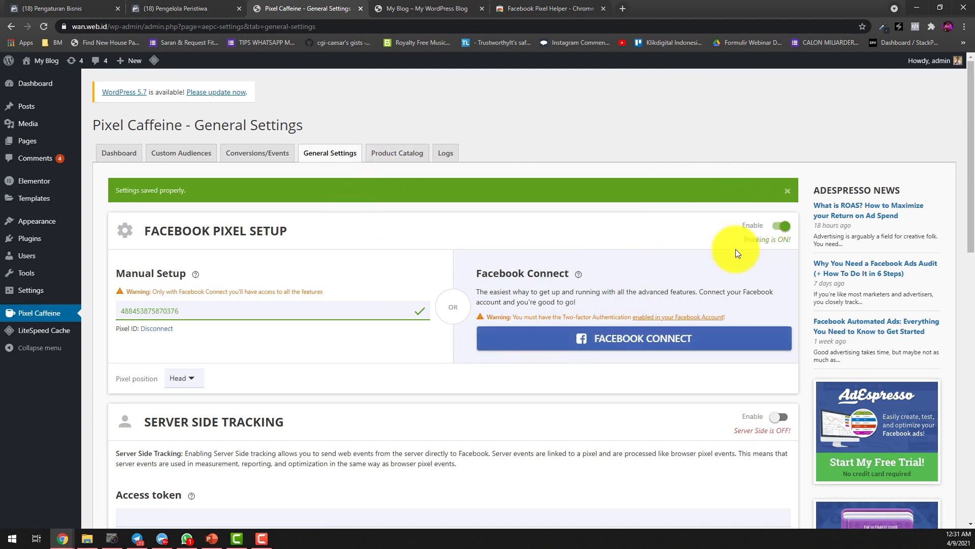
- Reload the live My Blog page, check its pixel with Facebook Pixel Helper and return to the Pixel Caffeine settings
{"action": "left_click", "coordinate": [398, 16]}
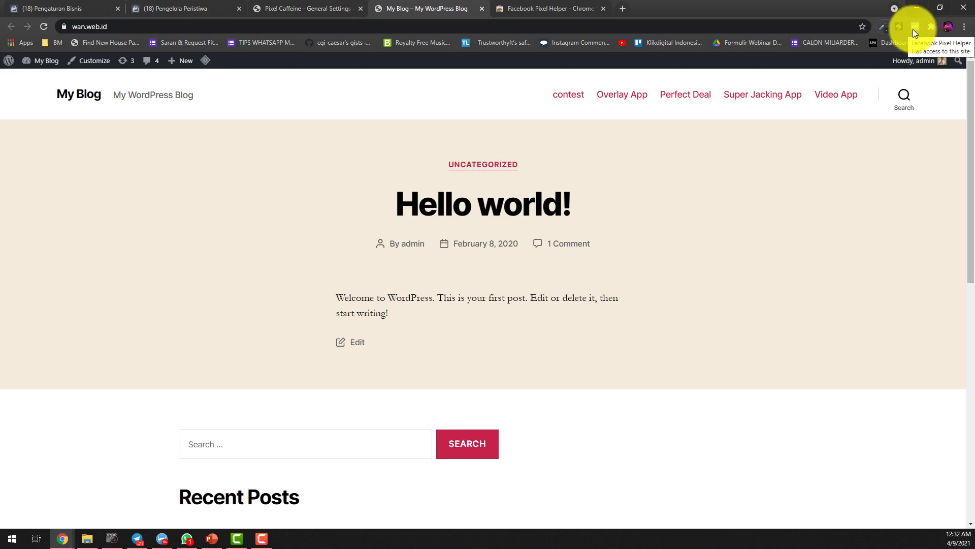
{"action": "left_click", "coordinate": [44, 27]}
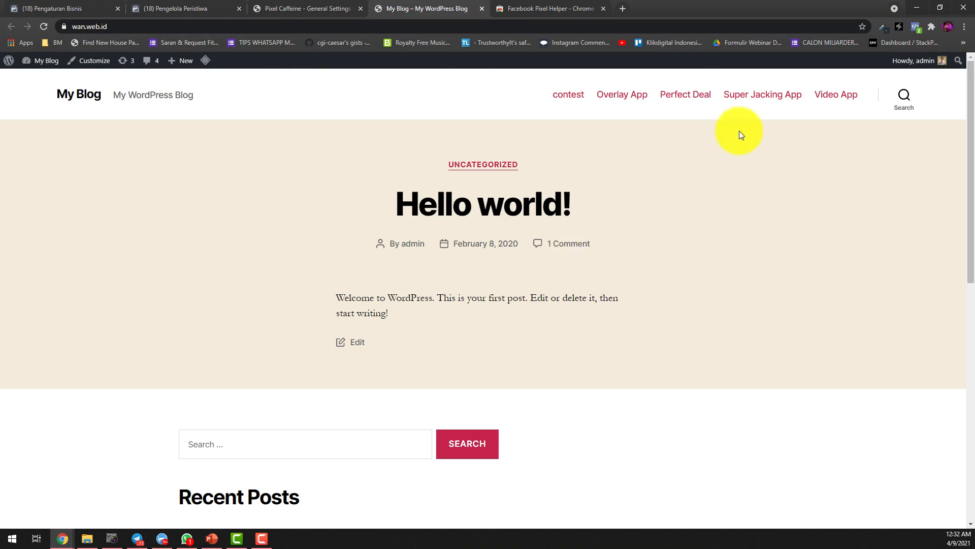
{"action": "left_click", "coordinate": [915, 27]}
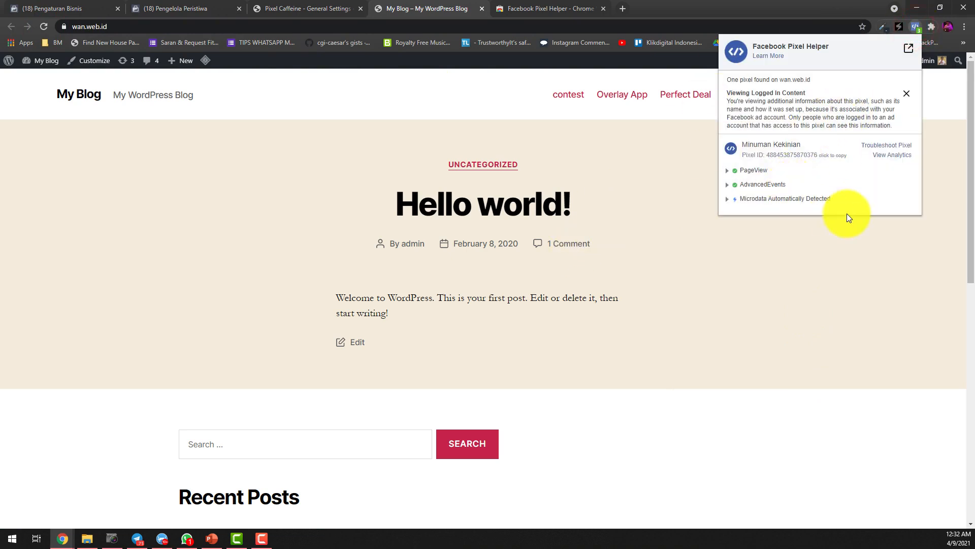
{"action": "left_click", "coordinate": [812, 281]}
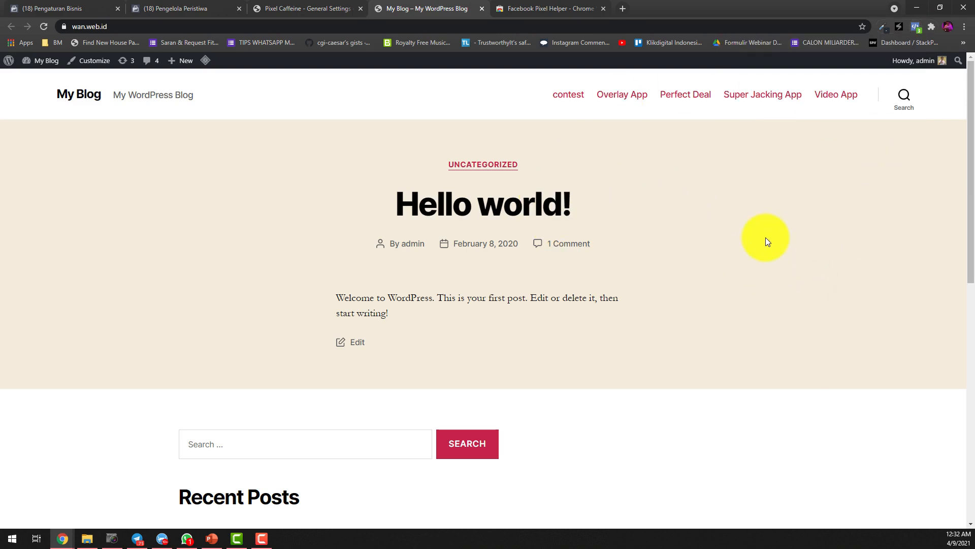
{"action": "left_click", "coordinate": [326, 7]}
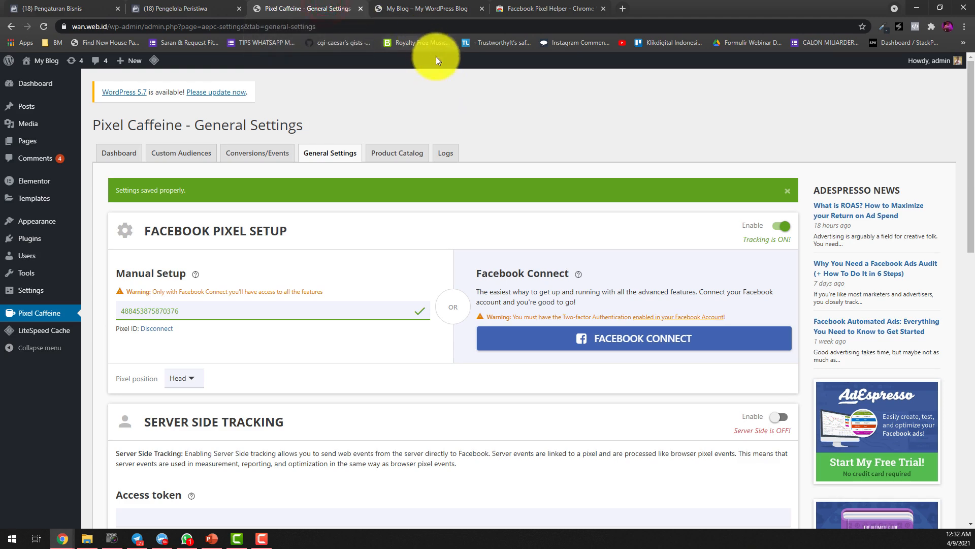